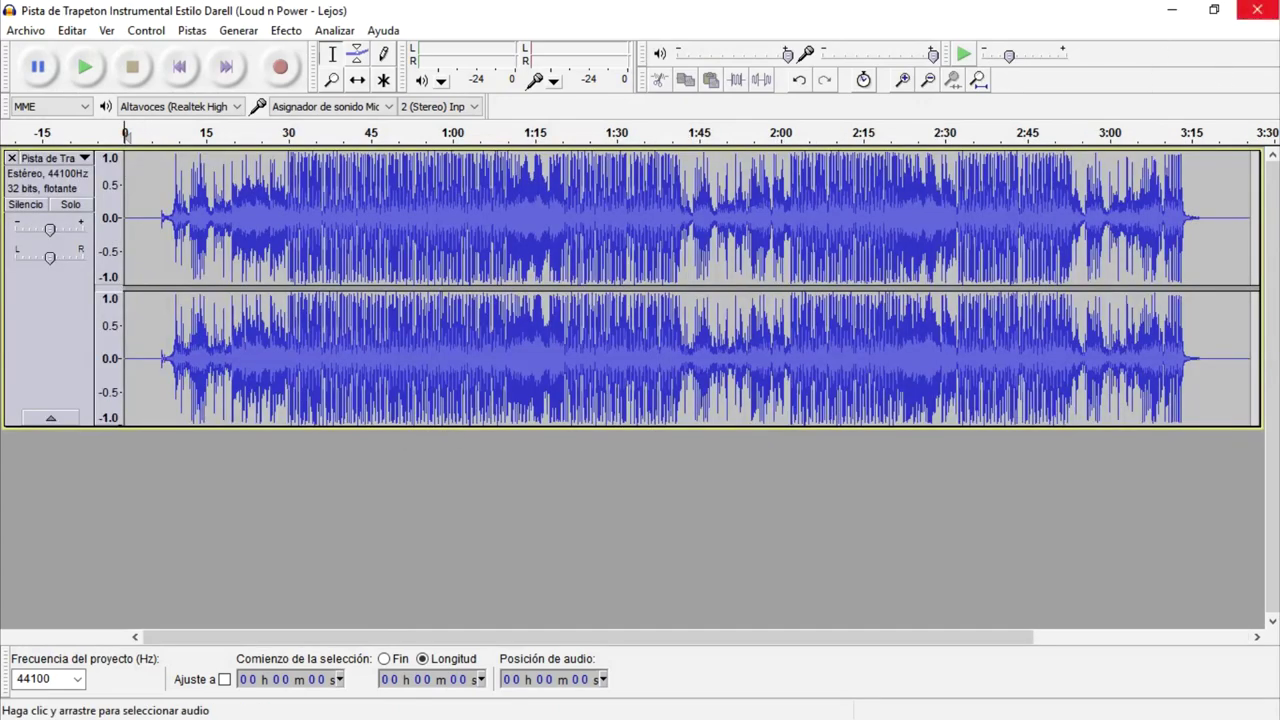
Step: Remove the existing track, add the Pista de Trapeton MP3 from the desktop to the project, and maximize the Audacity window
click(12, 159)
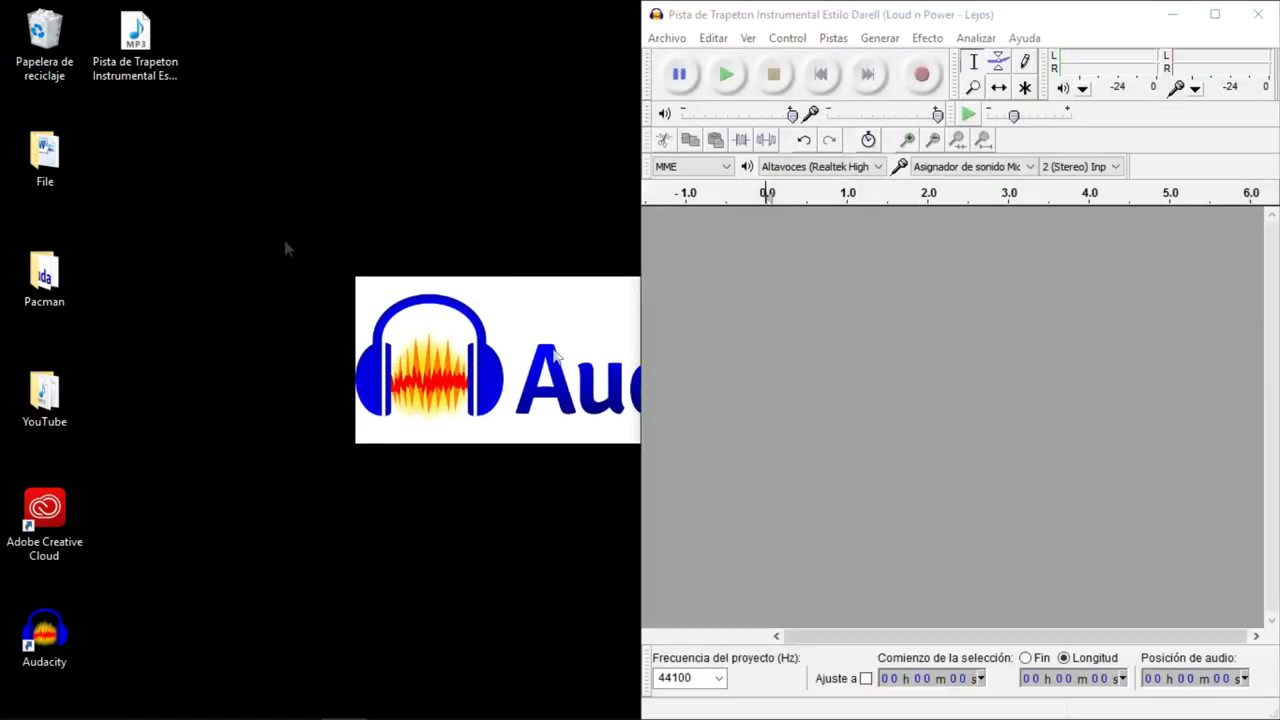
drag(135, 55, 941, 326)
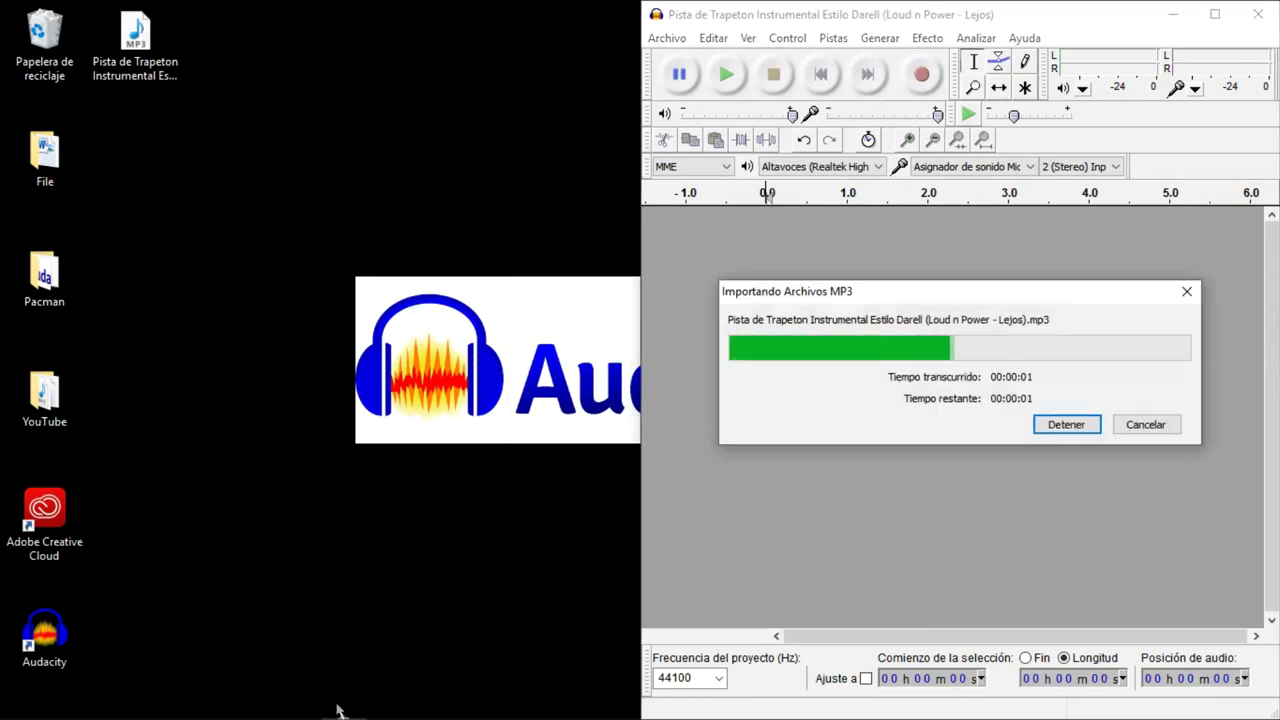
click(1215, 14)
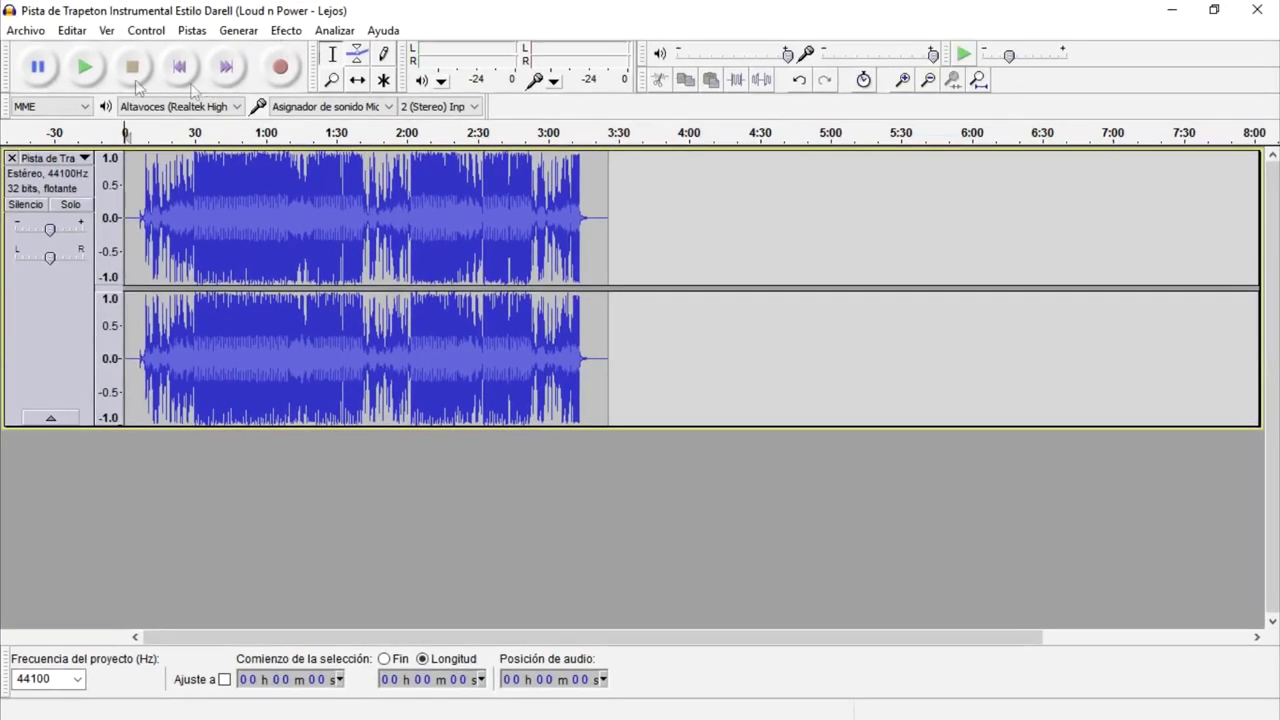
Step: Remove the loaded track and import "Pista de Trapeton Instrumental Estilo Darell (Loud n Power - Lejos).mp3" from the Desktop folder as audio
click(12, 158)
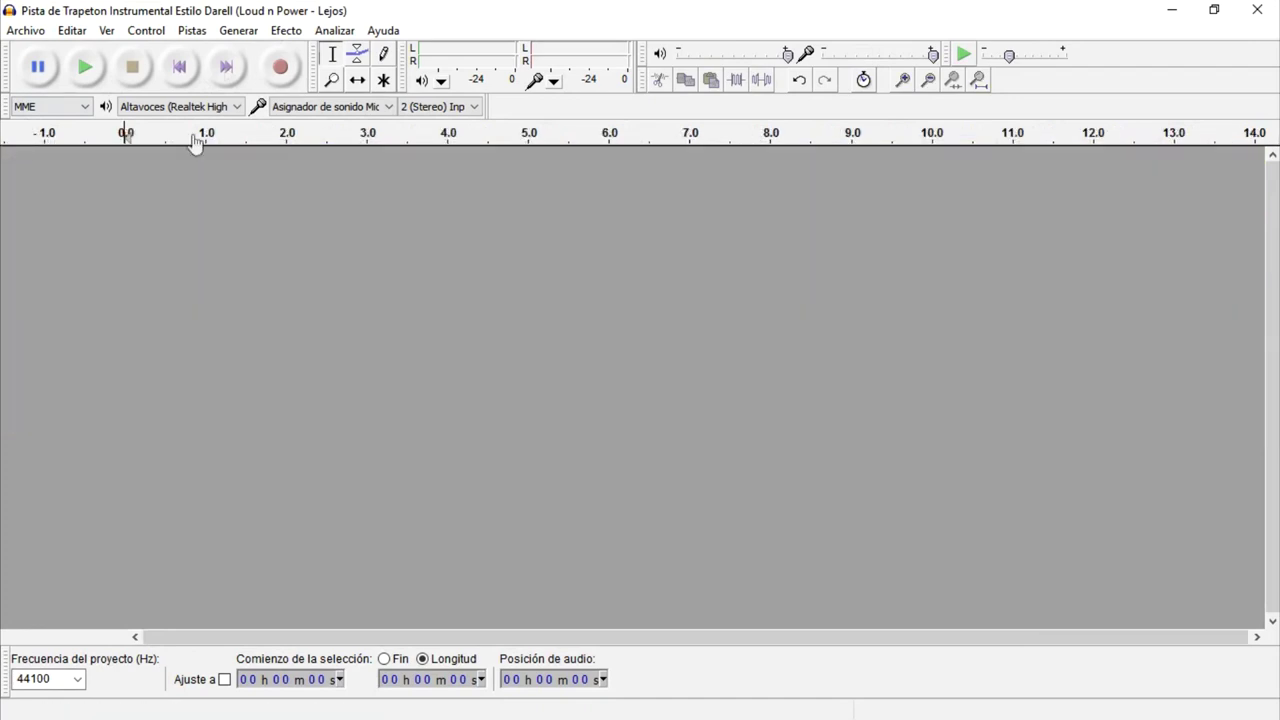
click(17, 32)
mouse_move(243, 262)
click(375, 258)
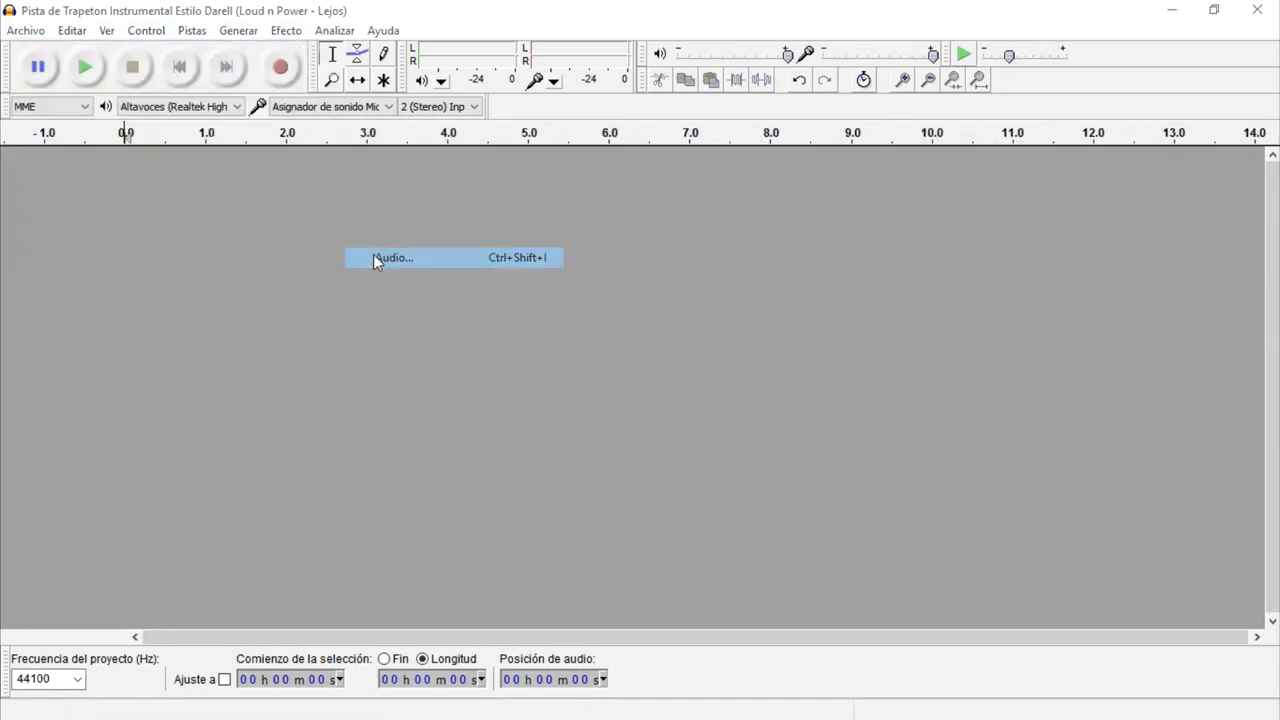
click(486, 162)
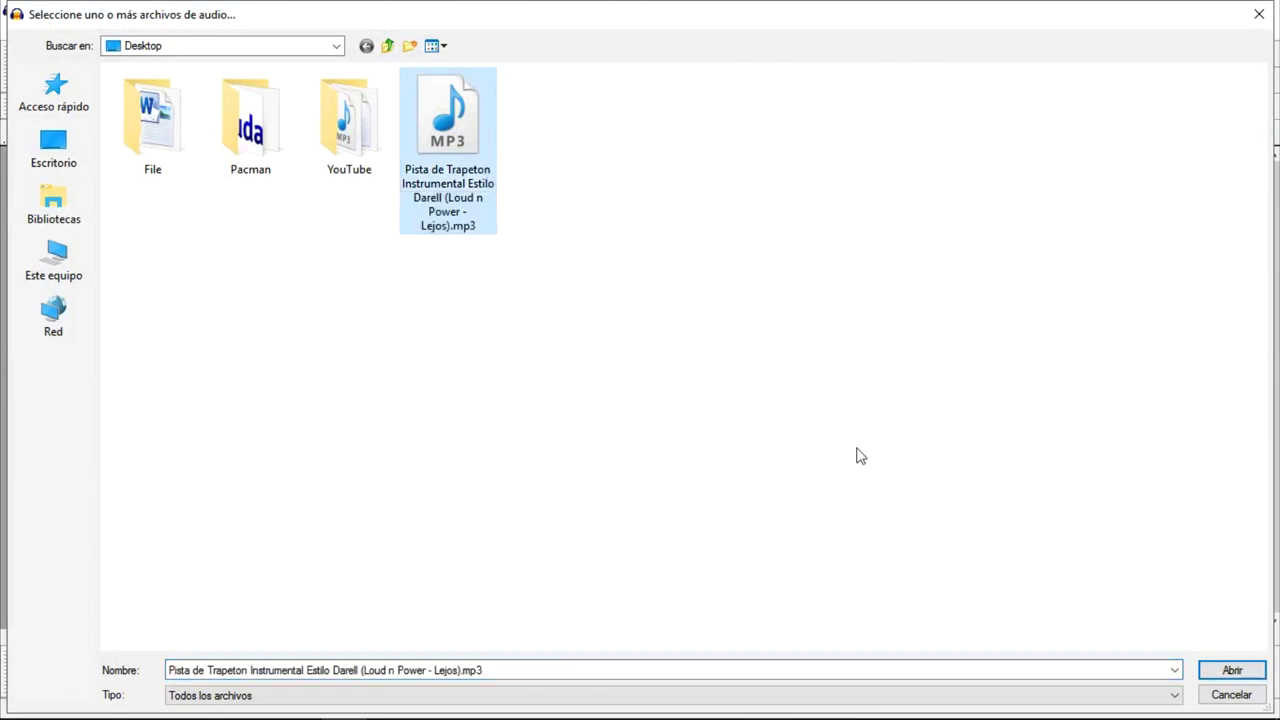
click(1236, 676)
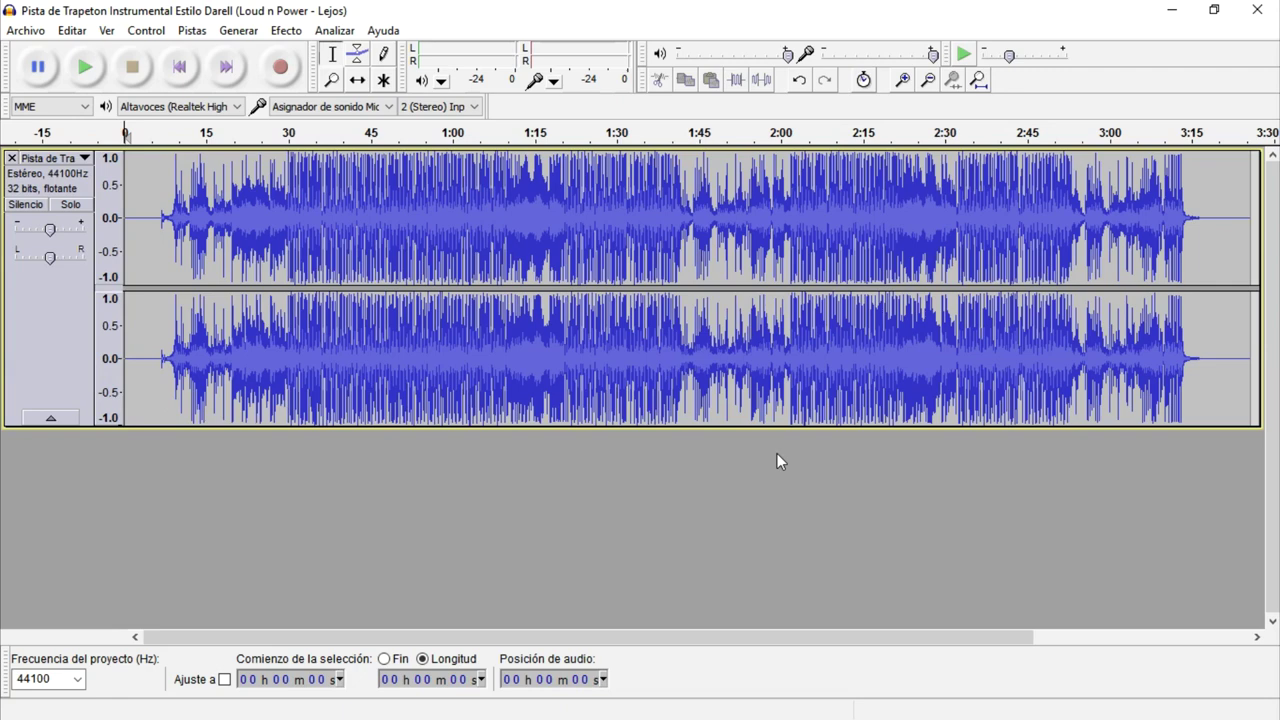
Step: Select the entire instrumental track and apply the Amplify effect to it
double_click(157, 249)
click(158, 249)
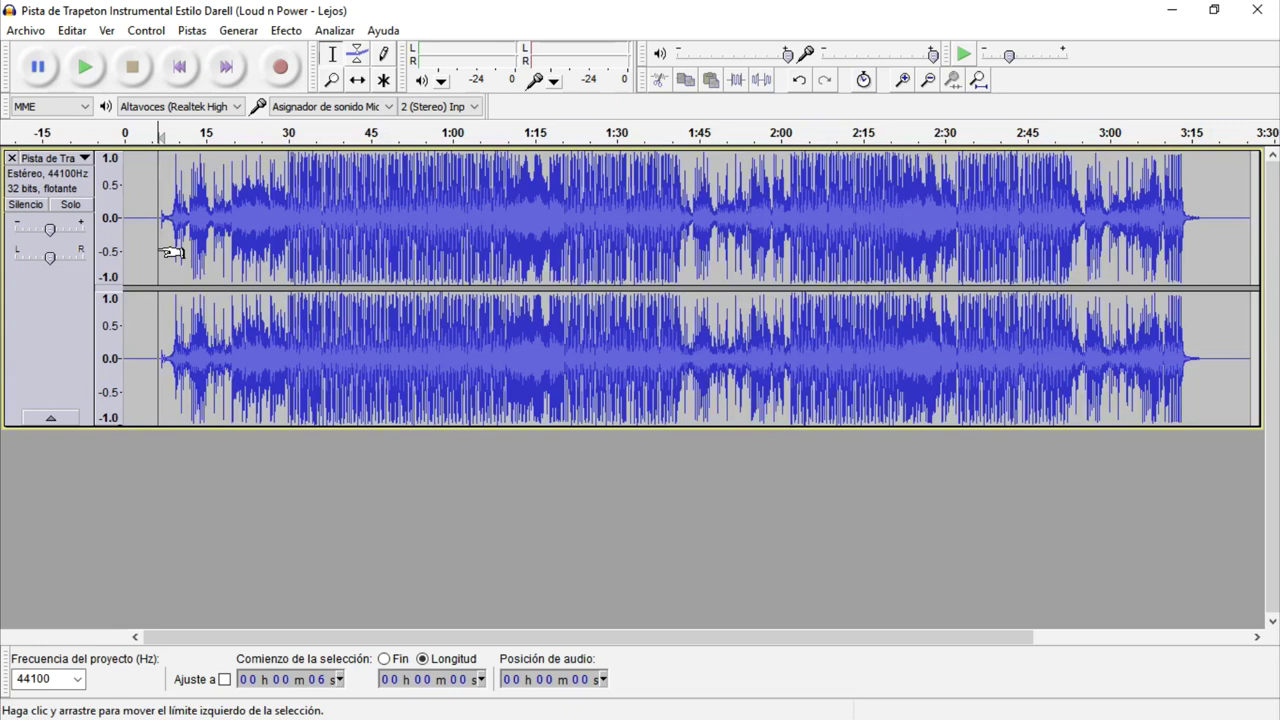
click(666, 183)
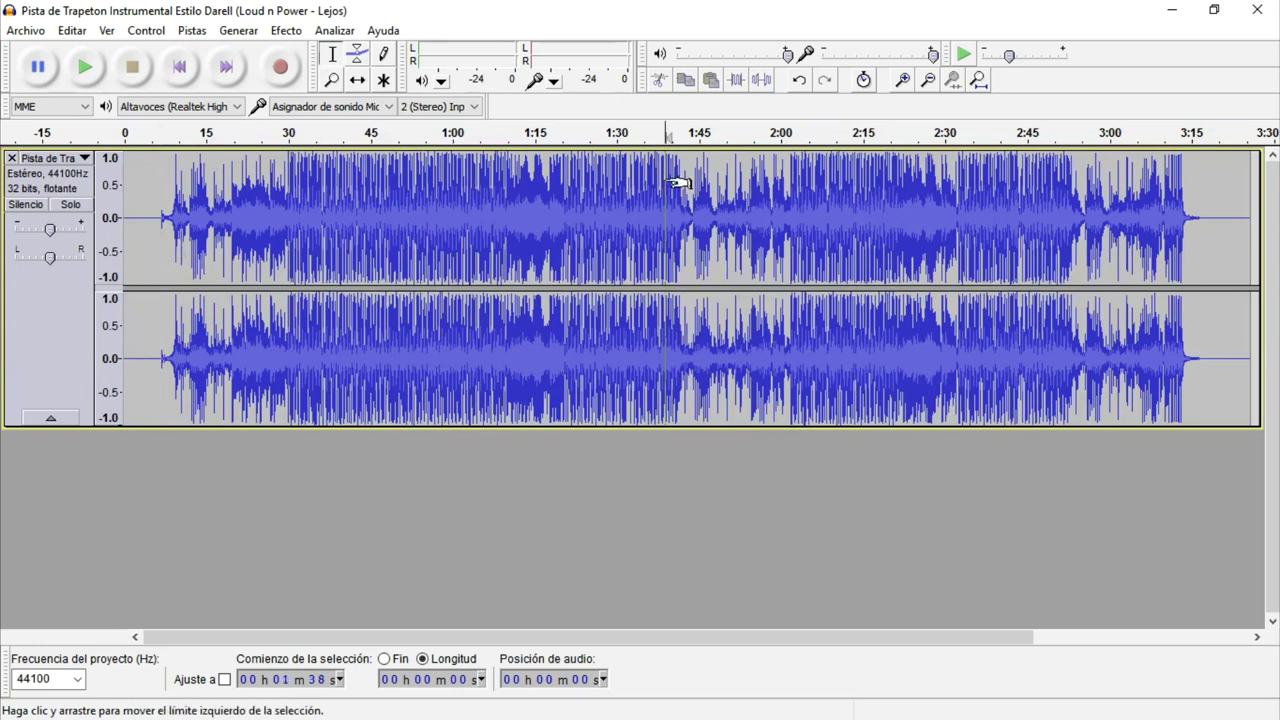
key(ctrl+a)
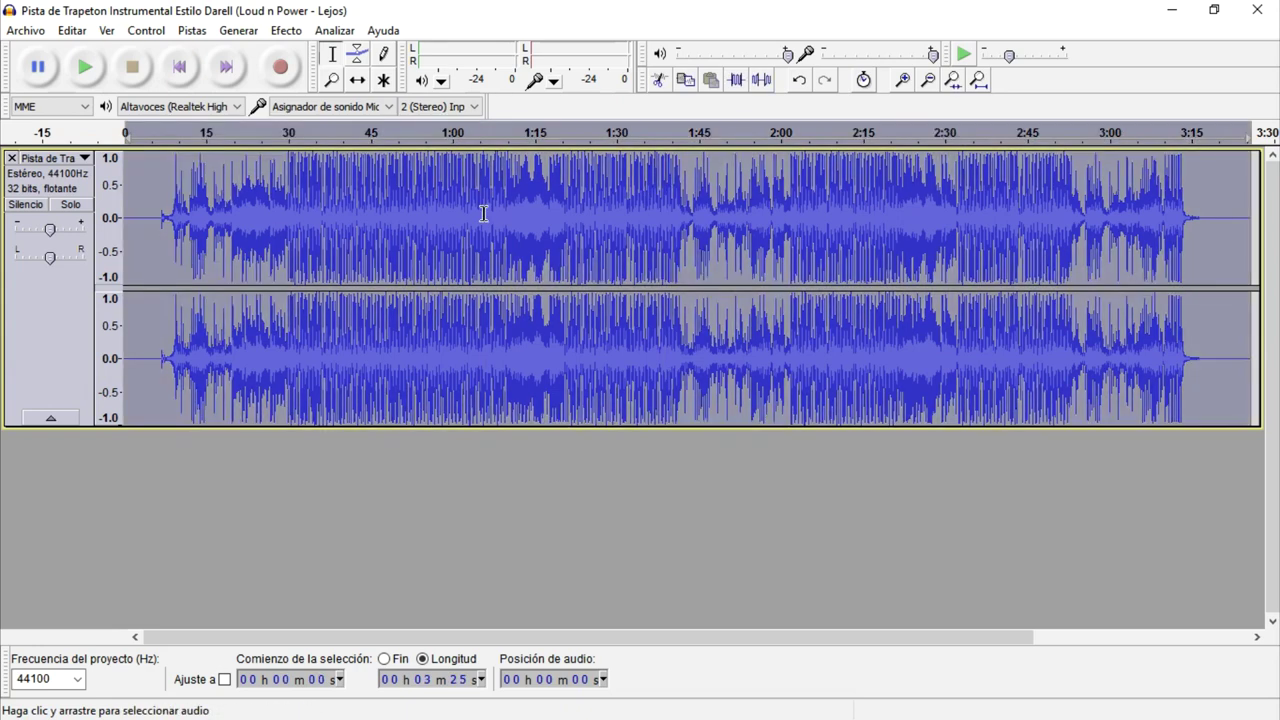
click(286, 31)
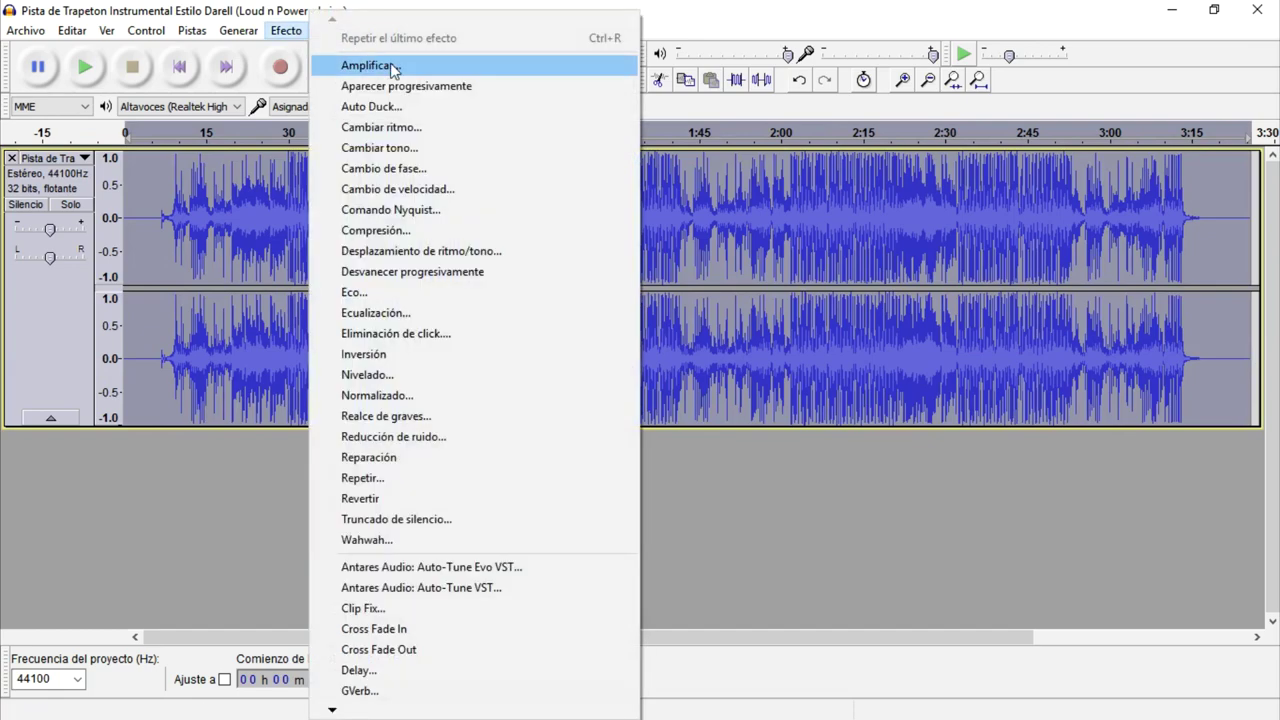
click(350, 61)
click(665, 441)
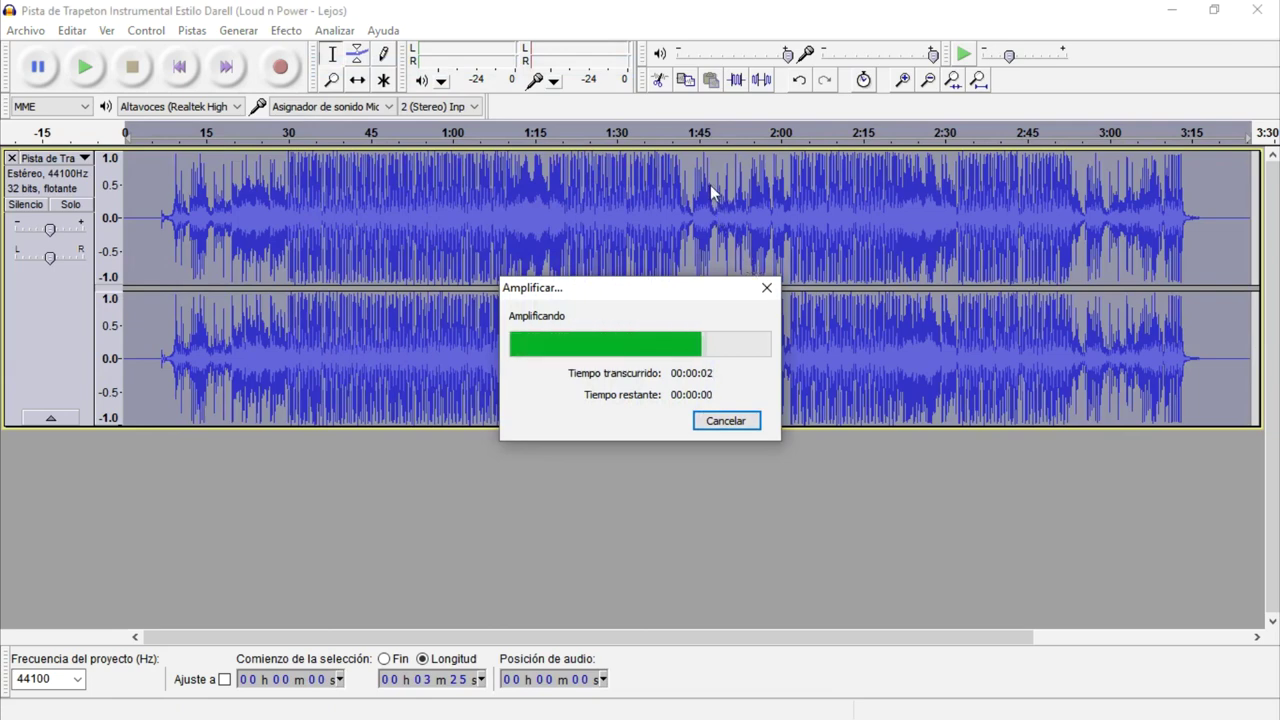
Step: Return the cursor to the start of the project and play back the opening seconds of the track
click(178, 76)
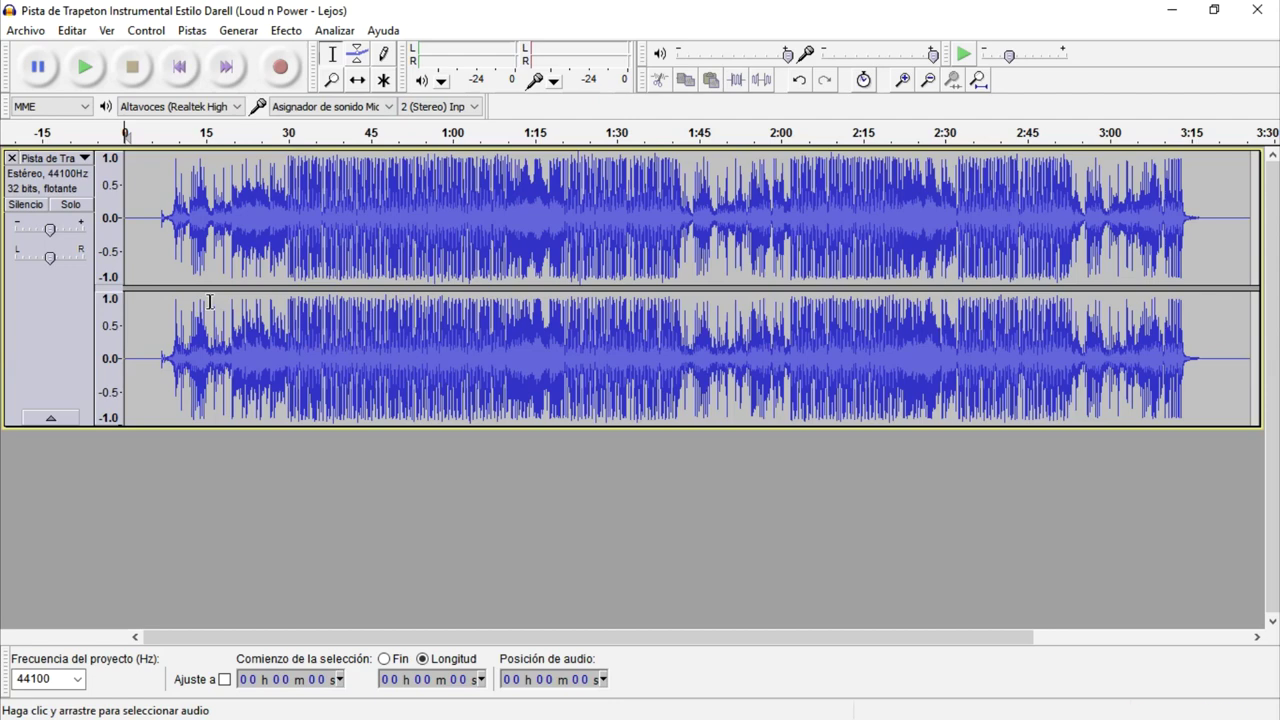
key(space)
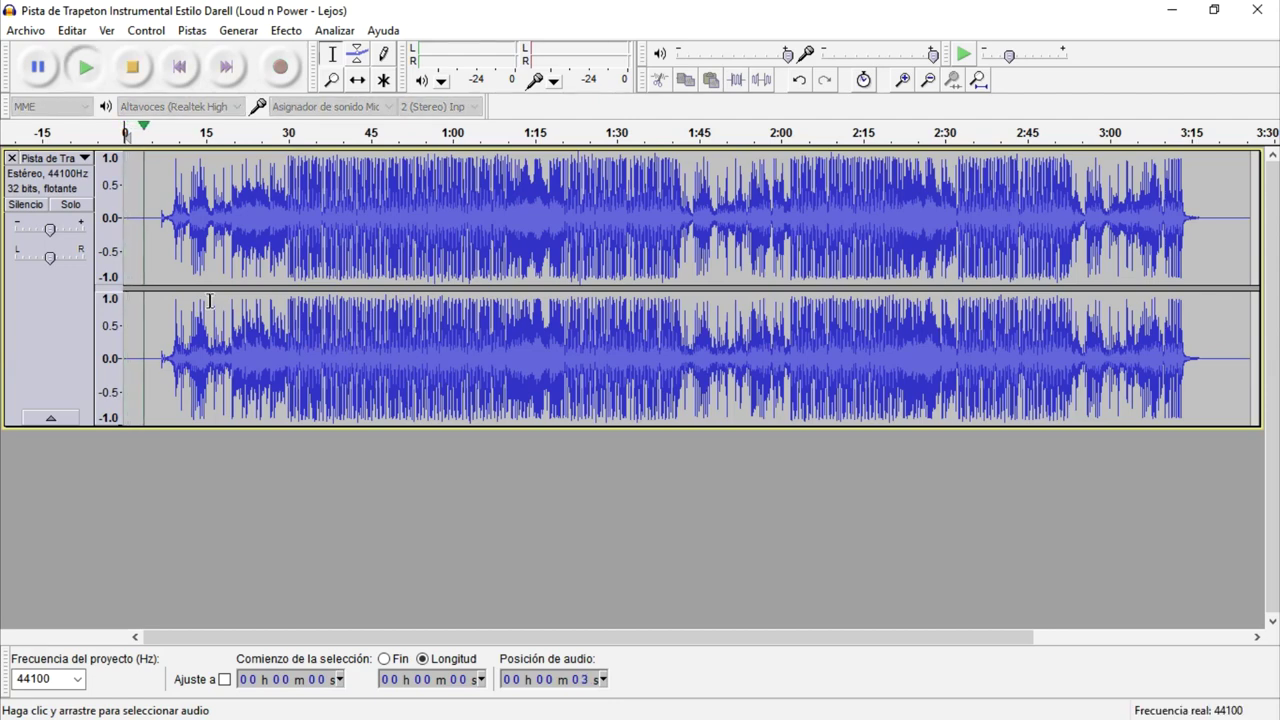
key(space)
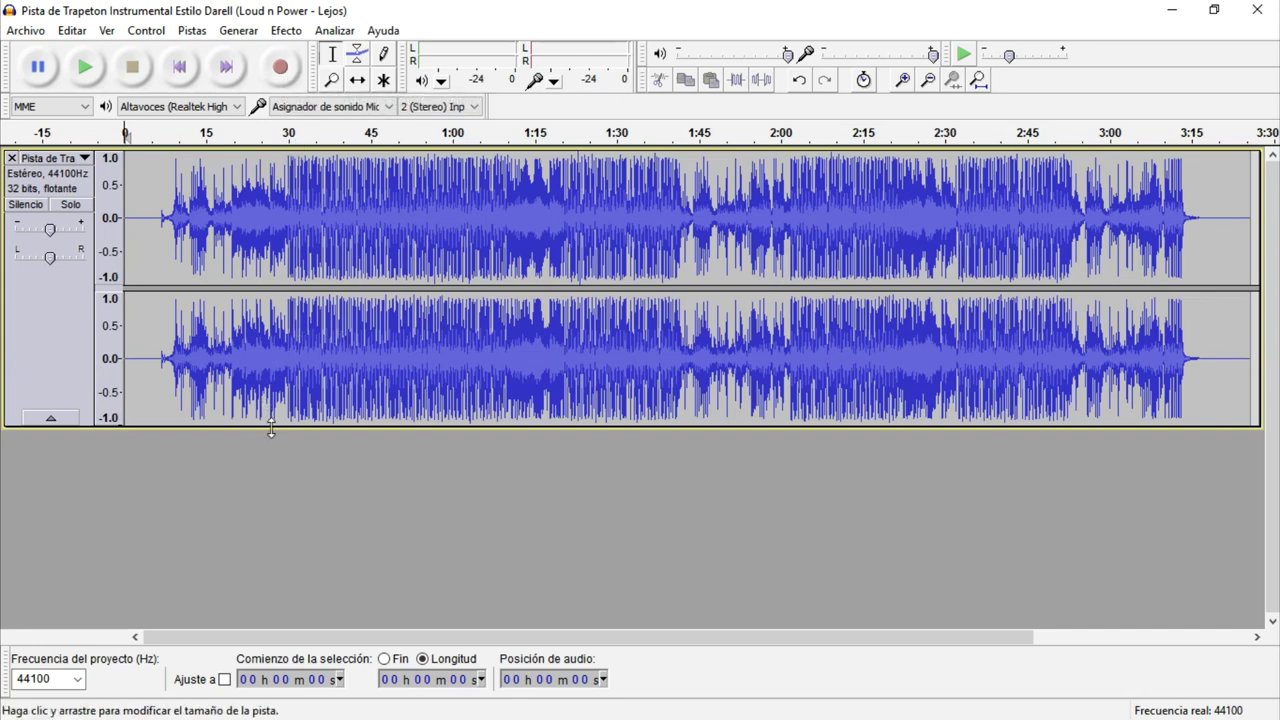
Step: Record about 6 seconds of microphone audio into a new track from the start of the project
key(r)
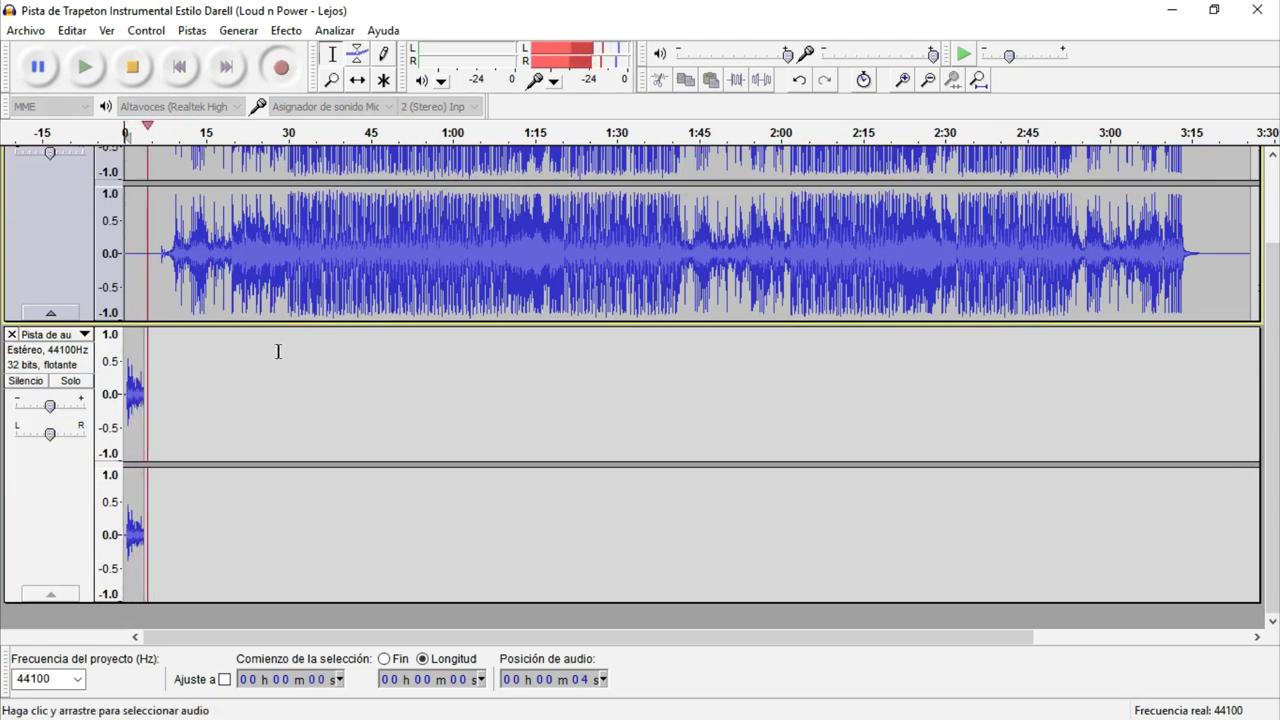
click(146, 68)
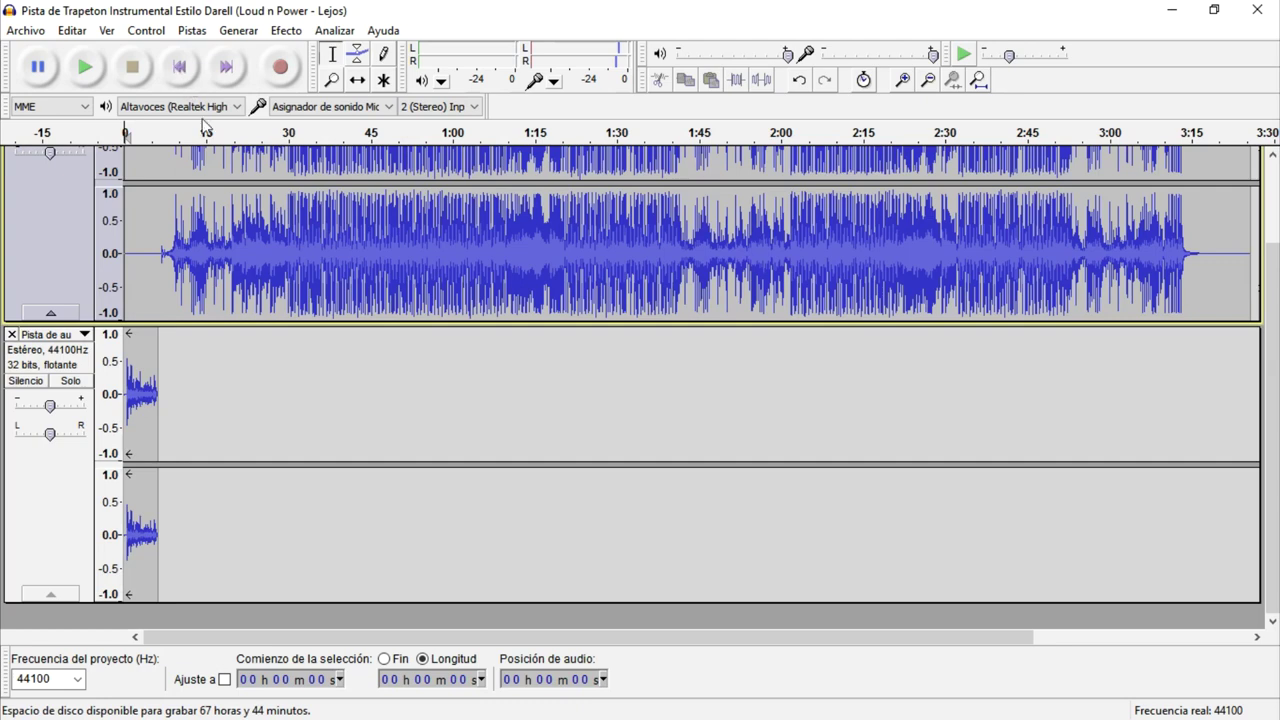
Step: Place the cursor exactly where the sound begins in the instrumental track, at about 7 s
scroll(135, 261, up, 2)
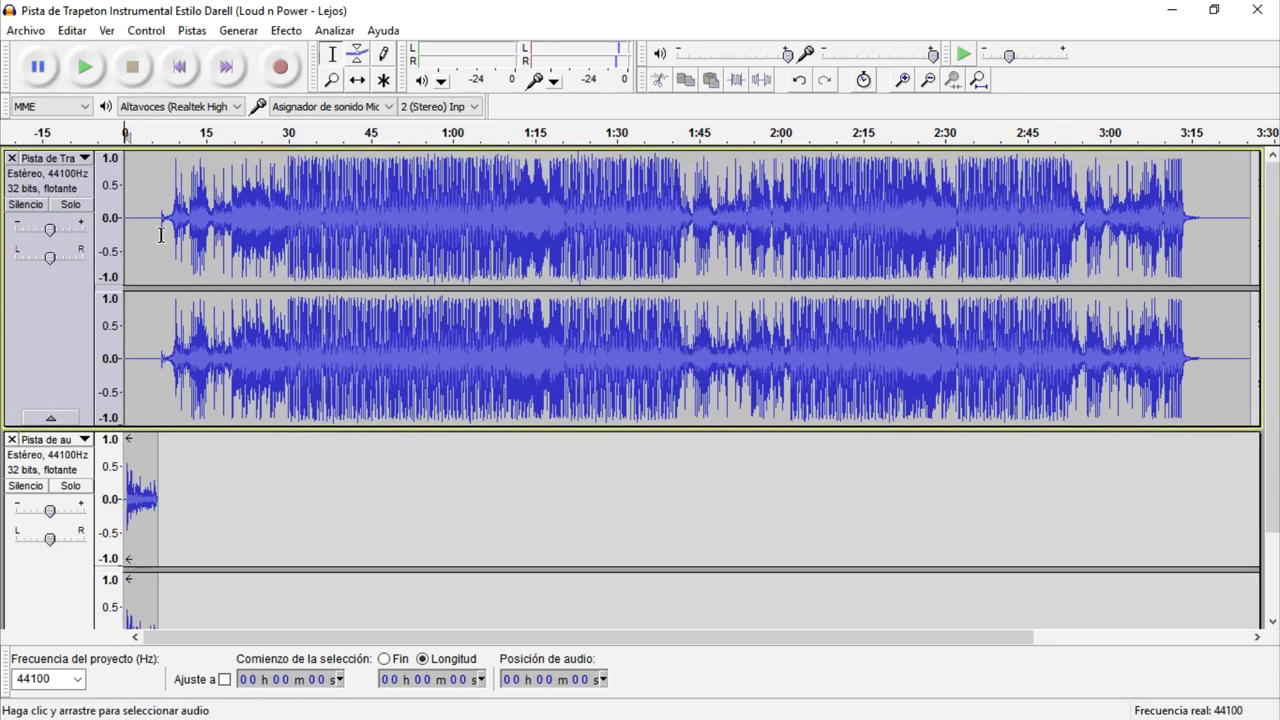
click(158, 235)
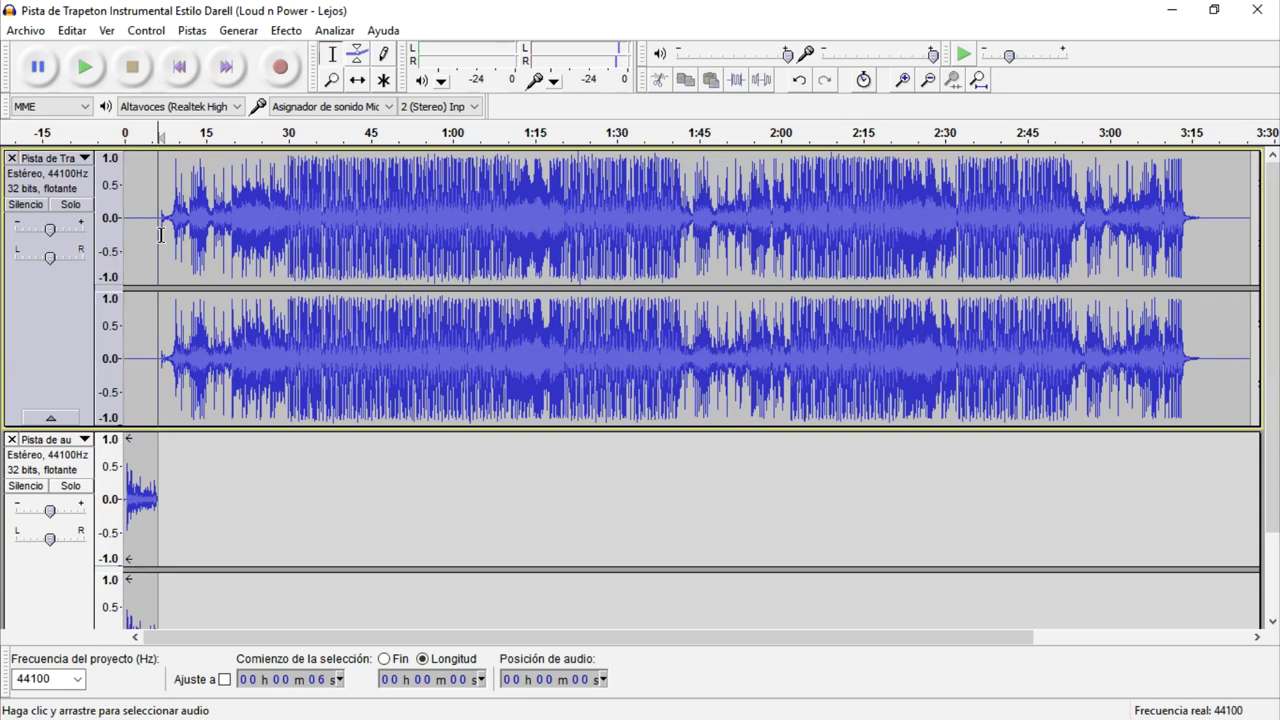
click(904, 80)
click(904, 80)
click(904, 80)
click(904, 80)
click(904, 80)
click(904, 80)
click(904, 80)
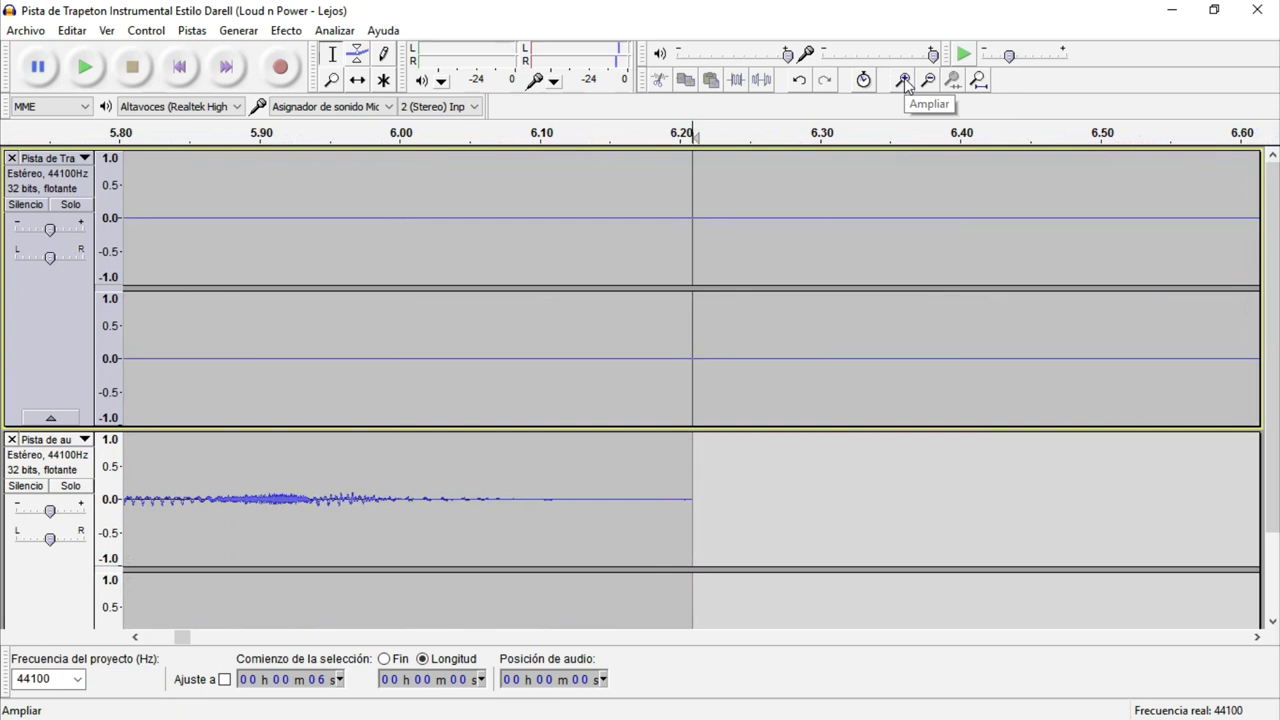
click(927, 81)
click(927, 81)
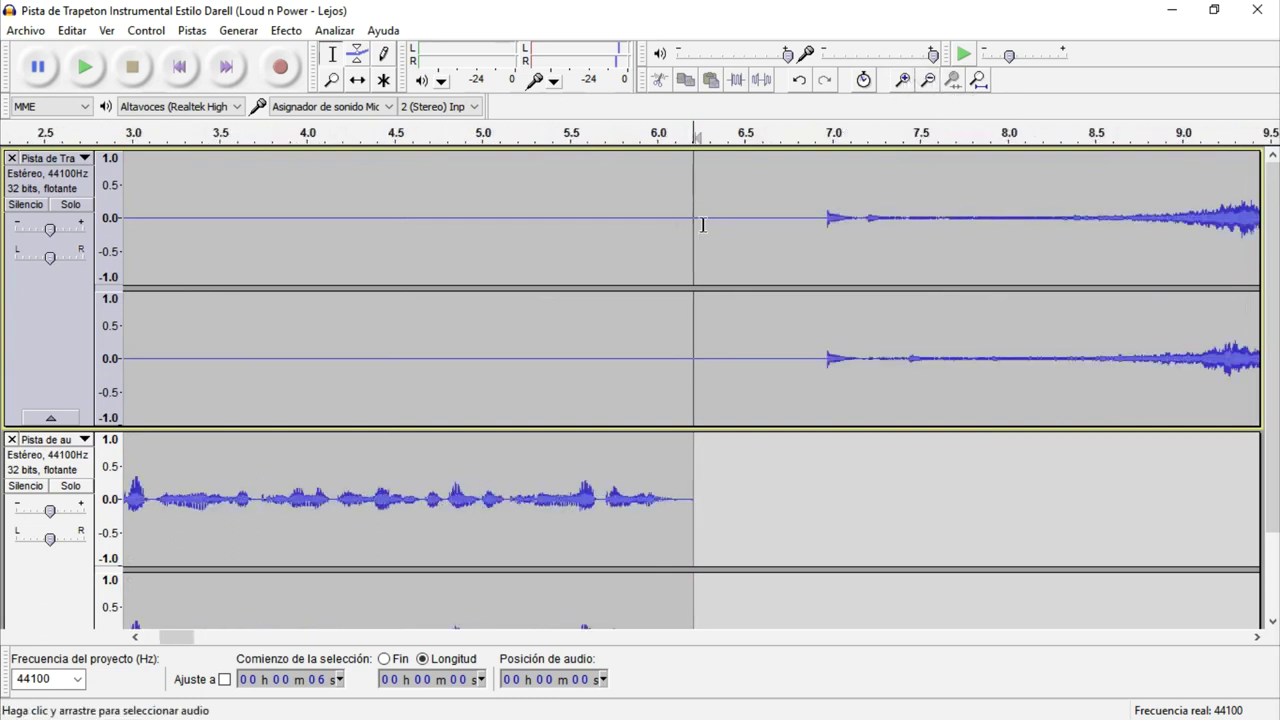
click(826, 231)
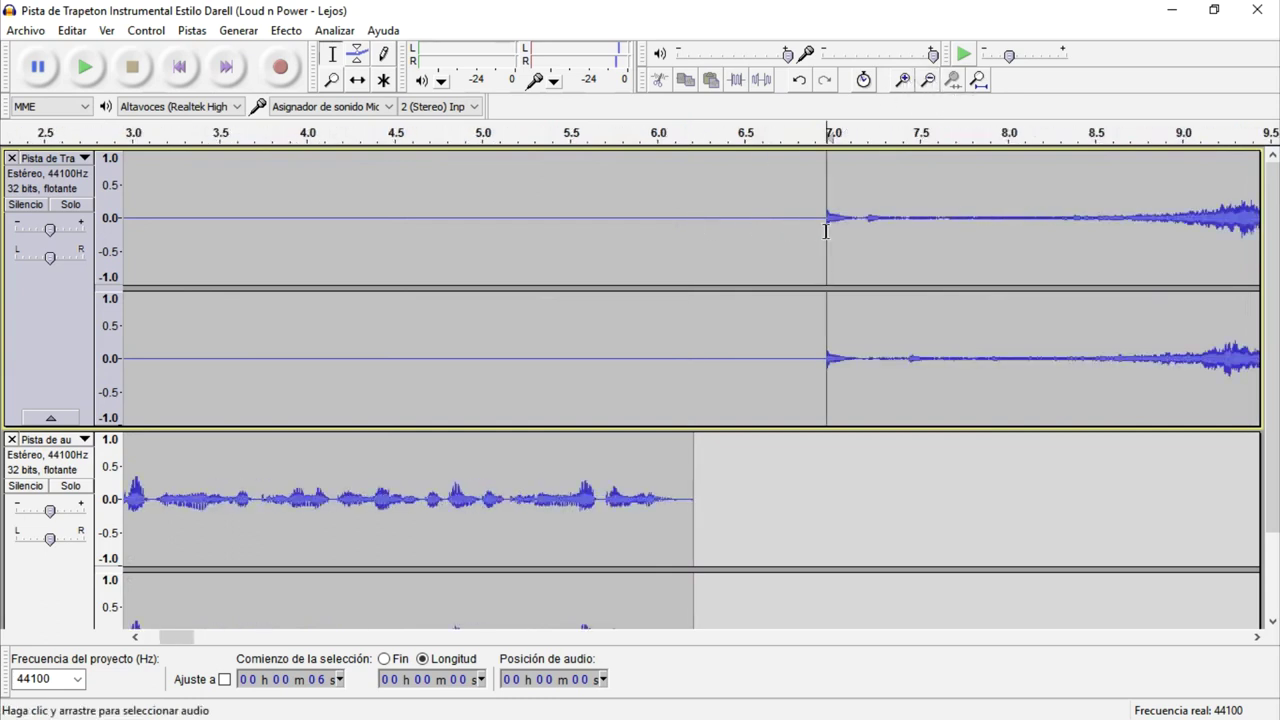
Step: Select about 10 seconds of the instrumental track, from where the sound begins to about 17 s
click(927, 82)
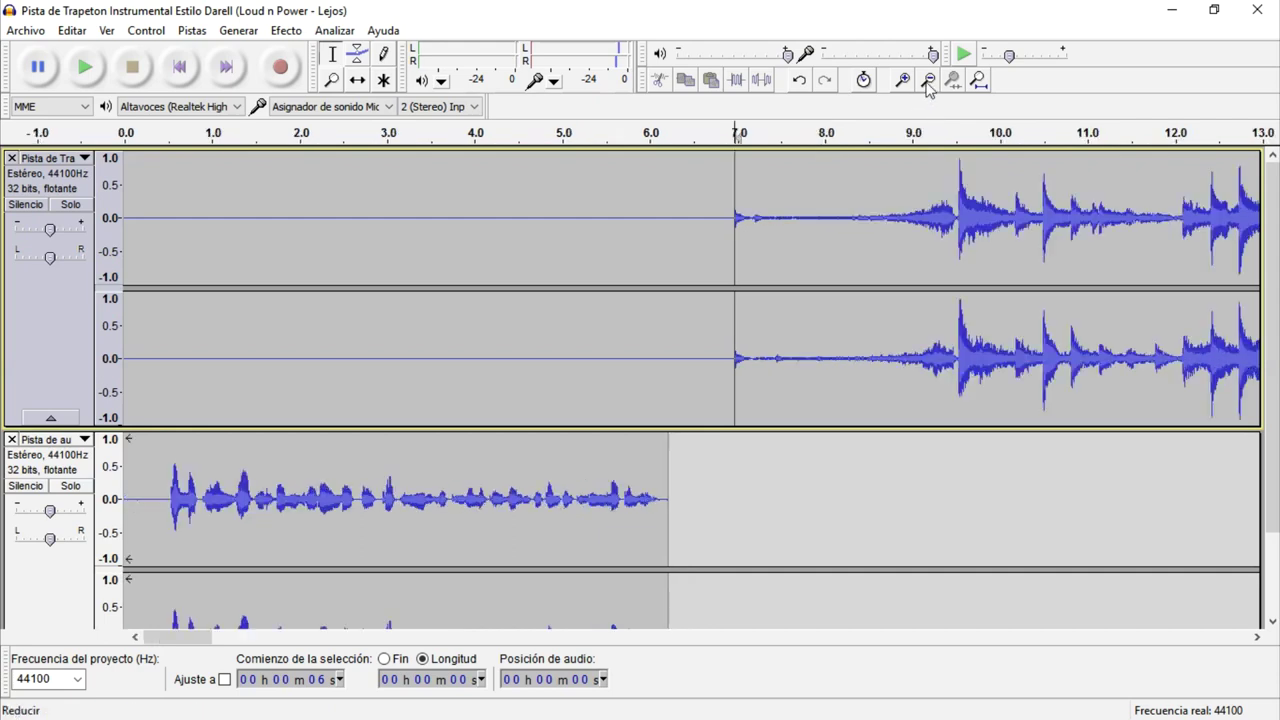
click(927, 82)
click(927, 82)
drag(279, 257, 503, 287)
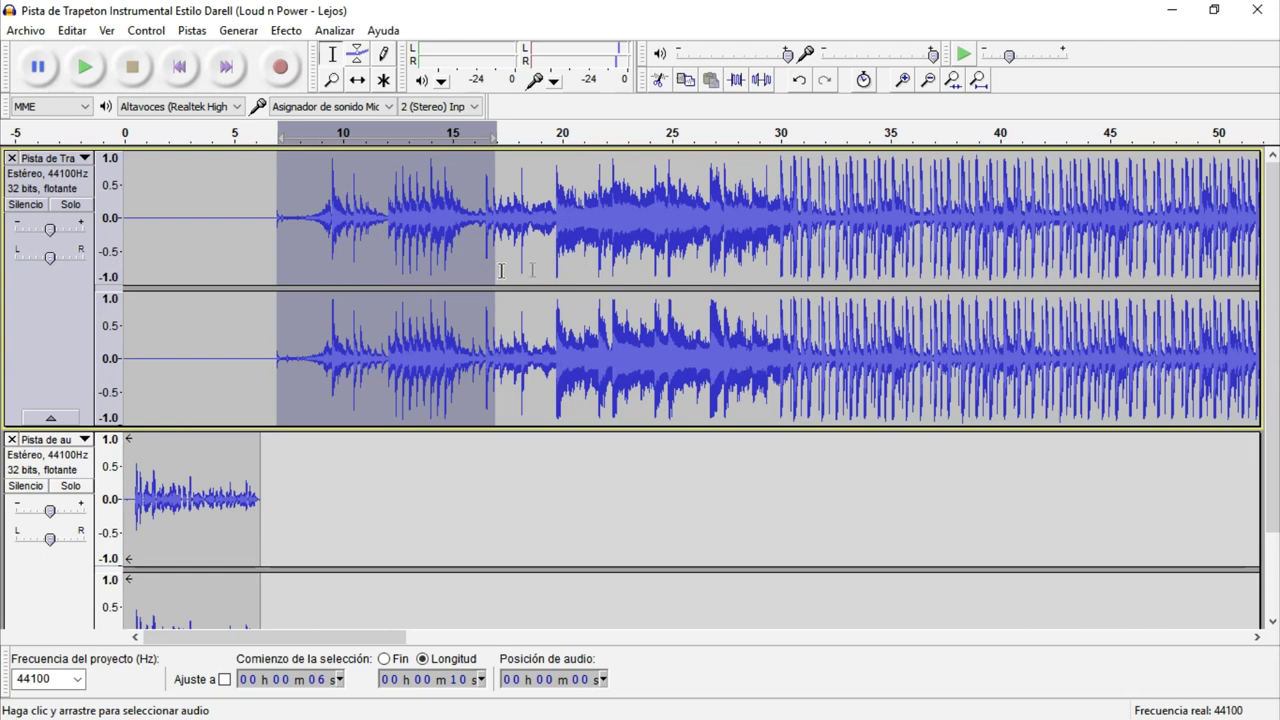
Step: Fit the selected section to the window width and play back its first few seconds
double_click(904, 82)
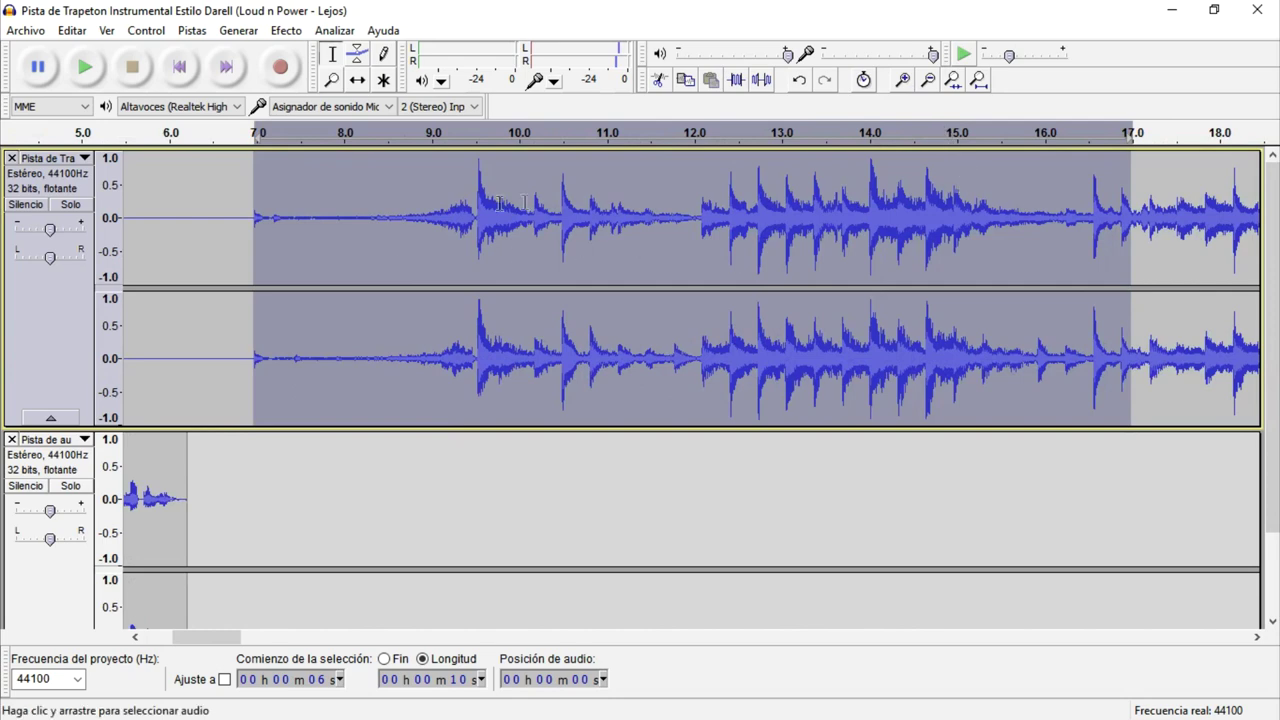
click(953, 84)
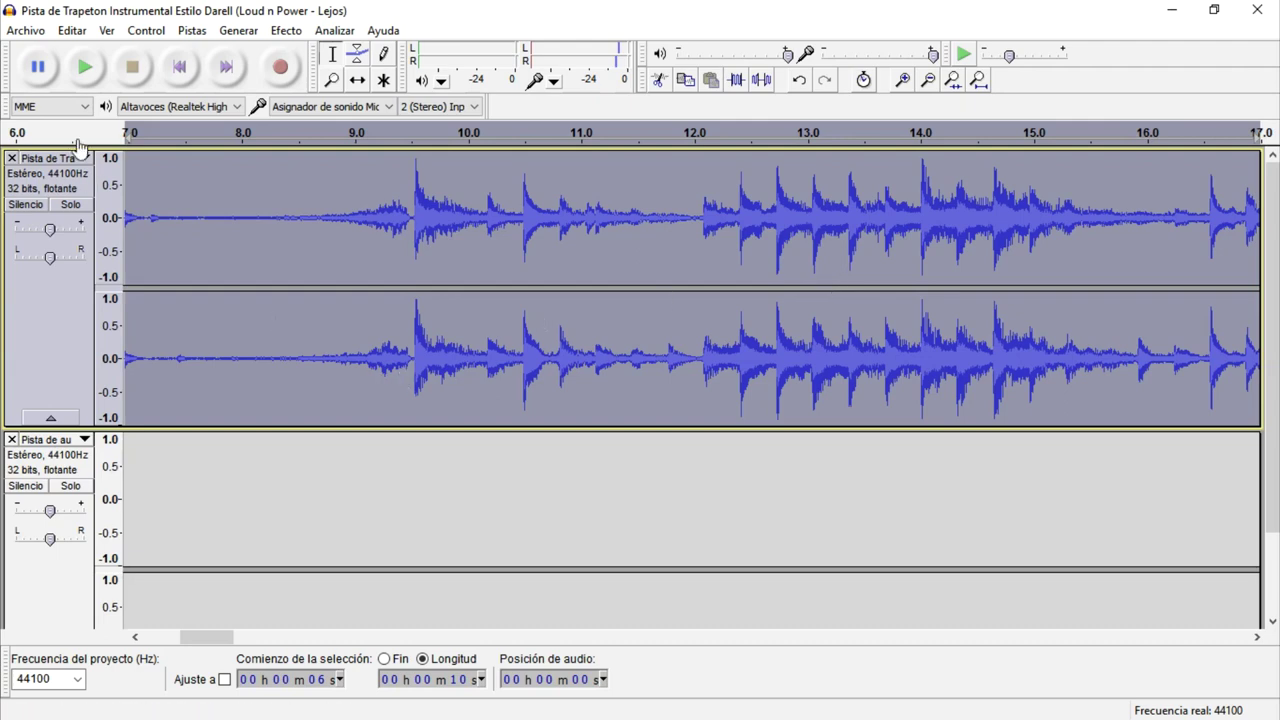
click(84, 67)
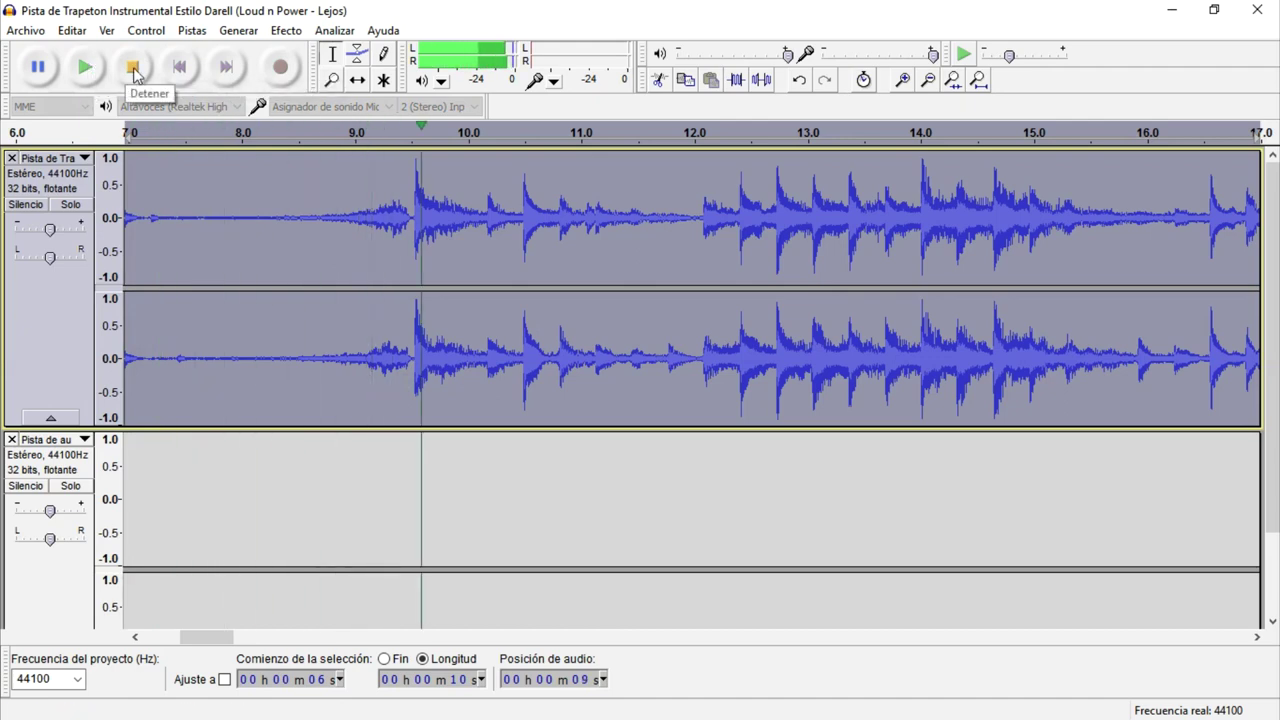
click(134, 72)
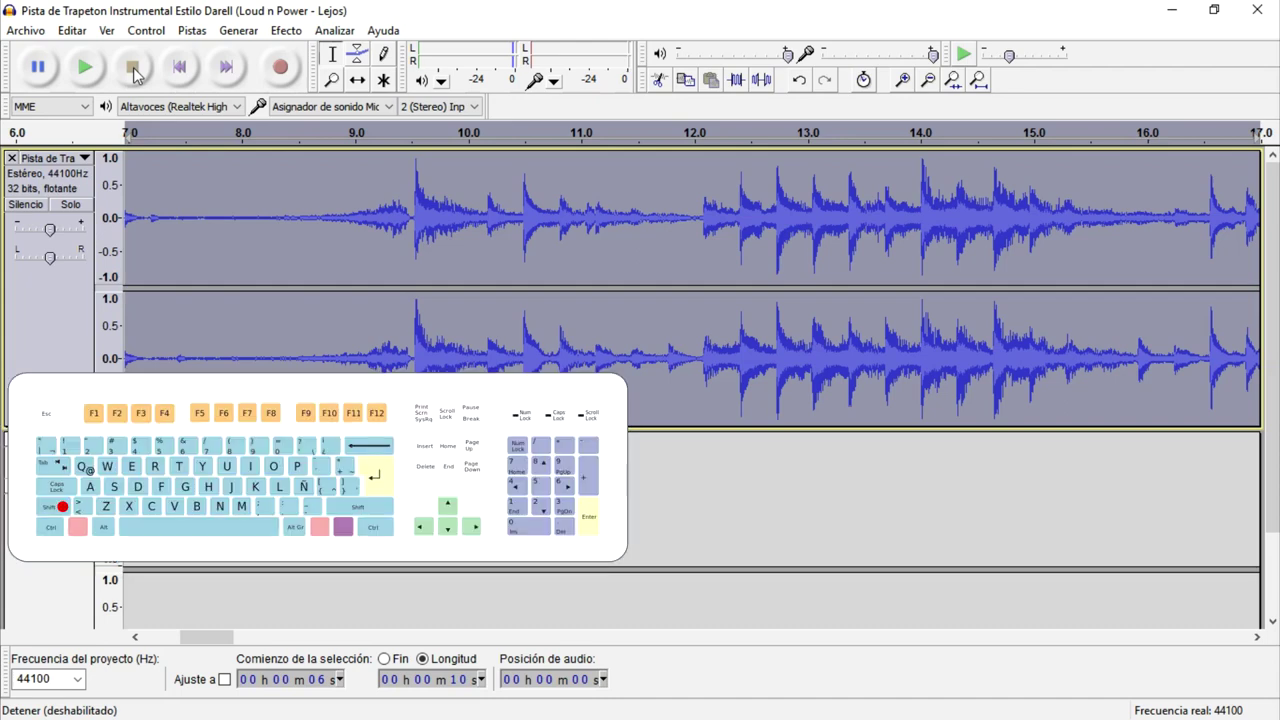
Step: Extend the end of the selection in small increments to about 17.1 s
key(shift+Right)
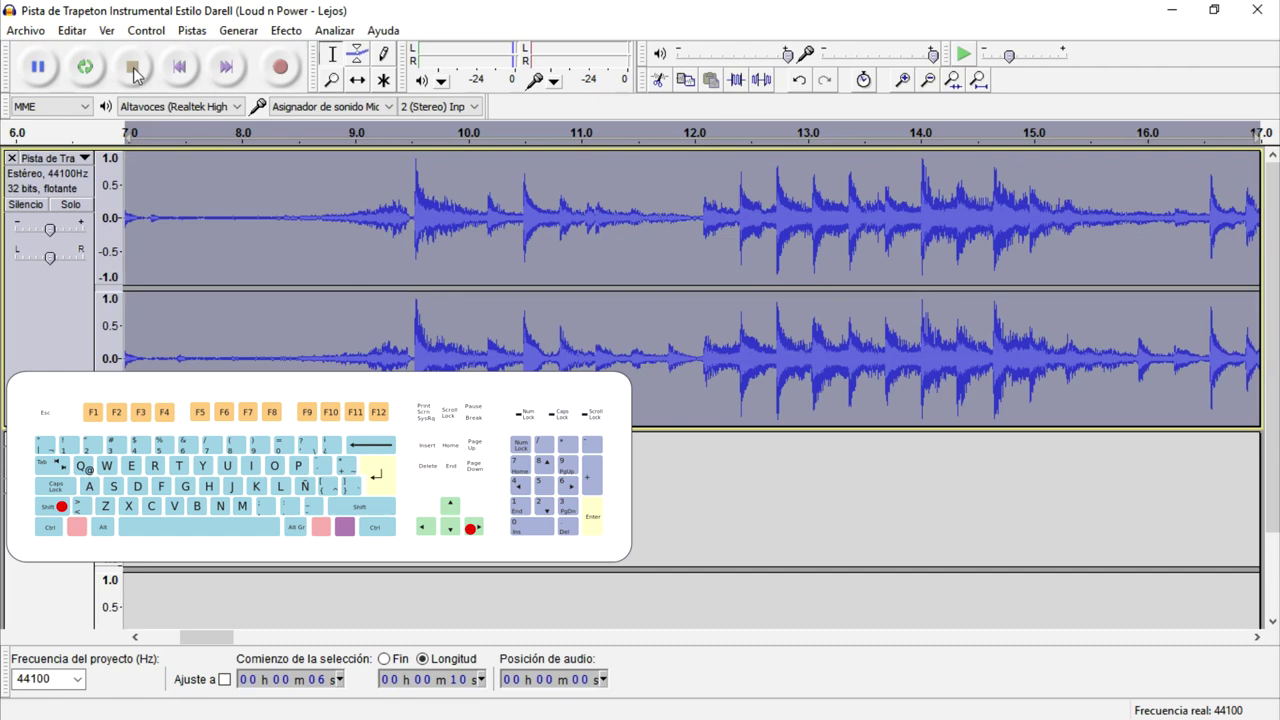
key(shift+Right)
key(shift+Right)
key(shift+Right)
key(shift+Right)
key(shift+Right)
key(shift+Right)
key(shift+Right)
key(shift+Right)
key(shift+Right)
Step: Extend the start of the selection in small increments to about 6.9 s
key(shift+Left)
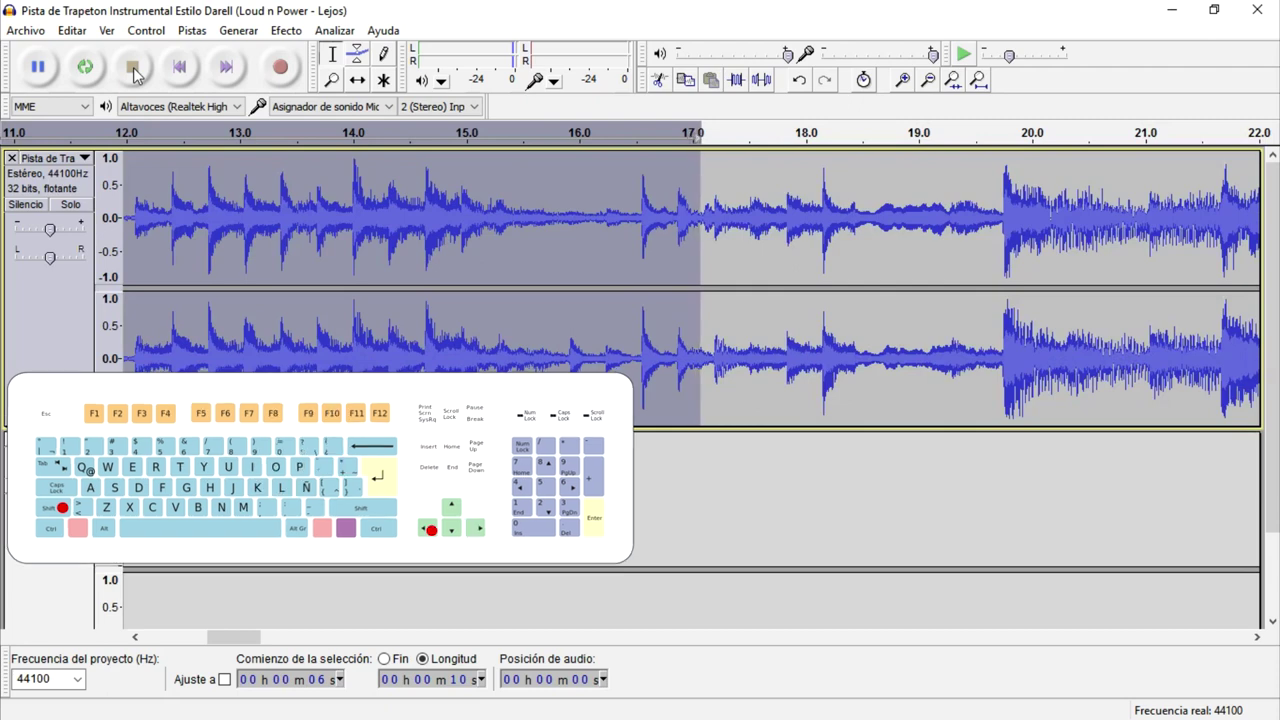
key(shift+Left)
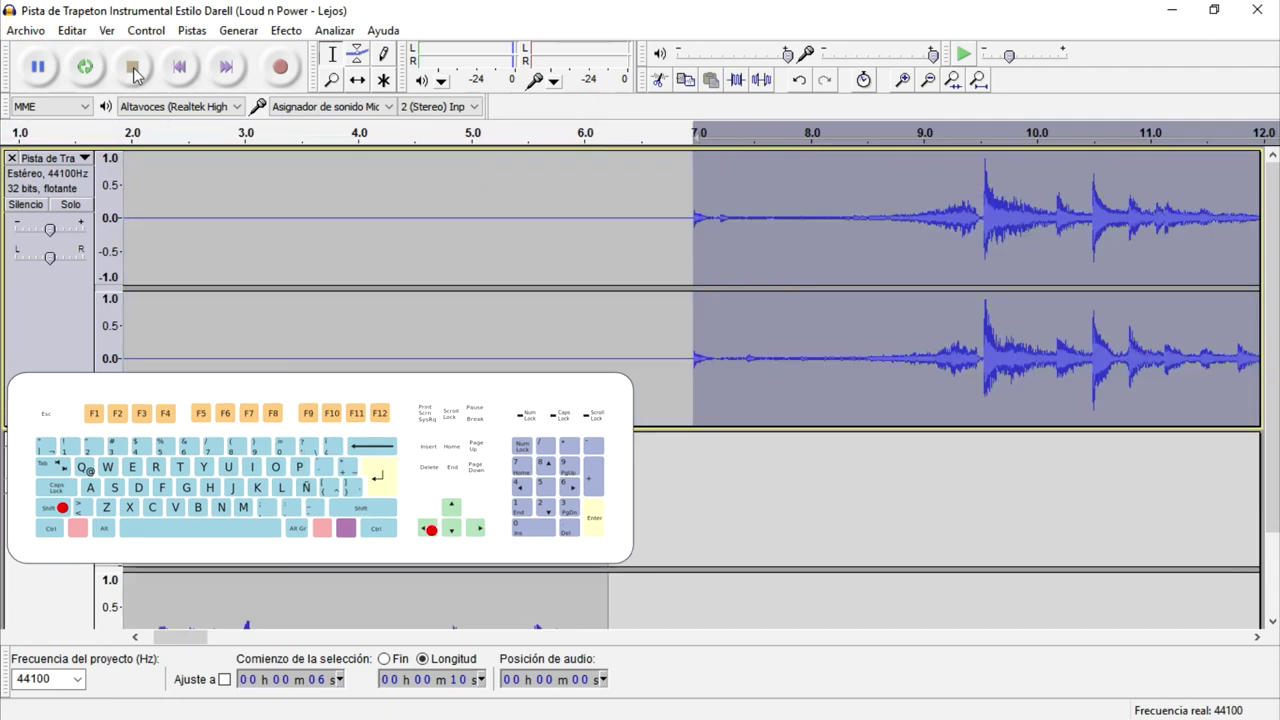
key(shift+Left)
key(shift+Left)
key(shift+Left)
key(shift+Left)
key(shift+Left)
key(shift+Left)
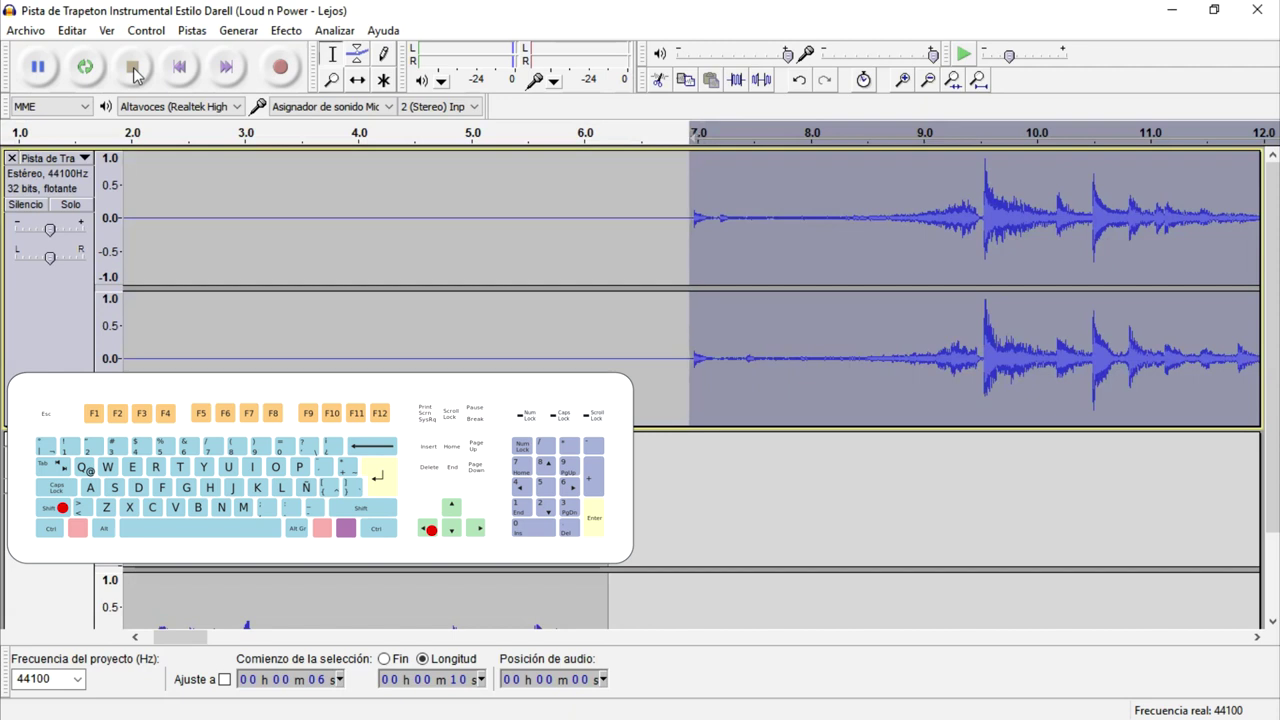
key(shift+Left)
key(shift+Left)
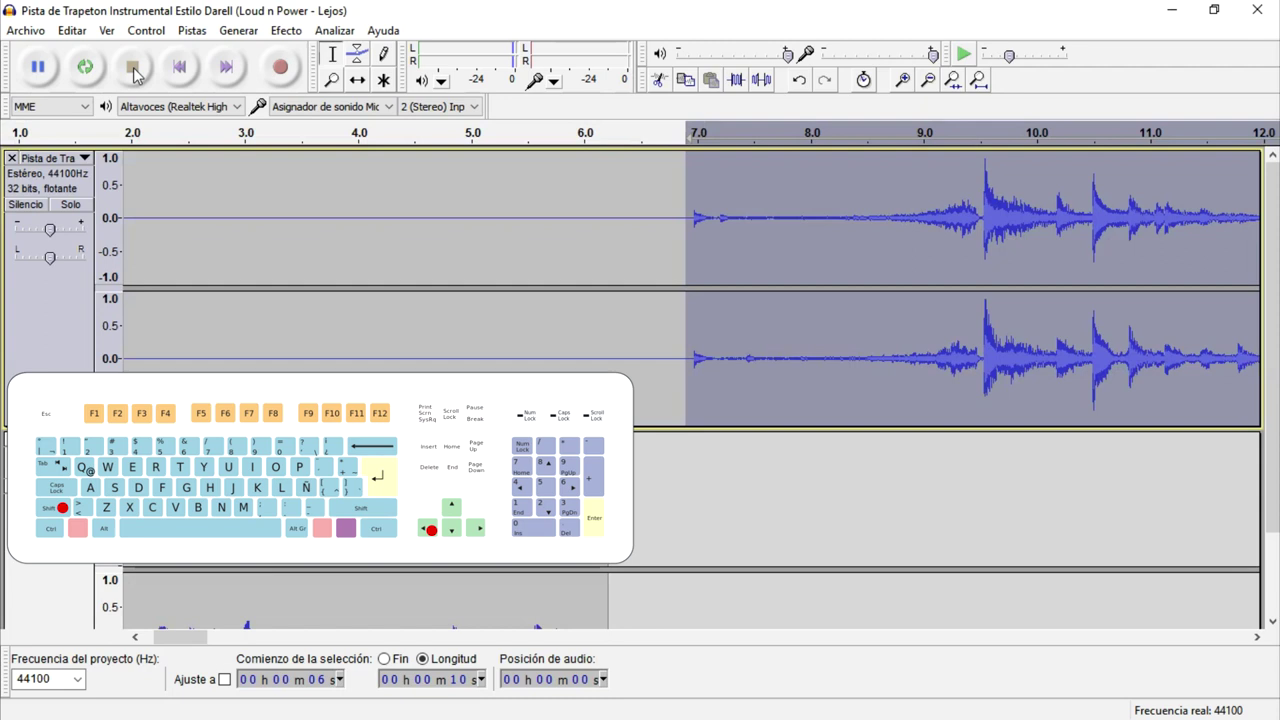
Step: Contract the selection from its start back to about 7 s, and contract it from its end as well
key(ctrl+shift+Right)
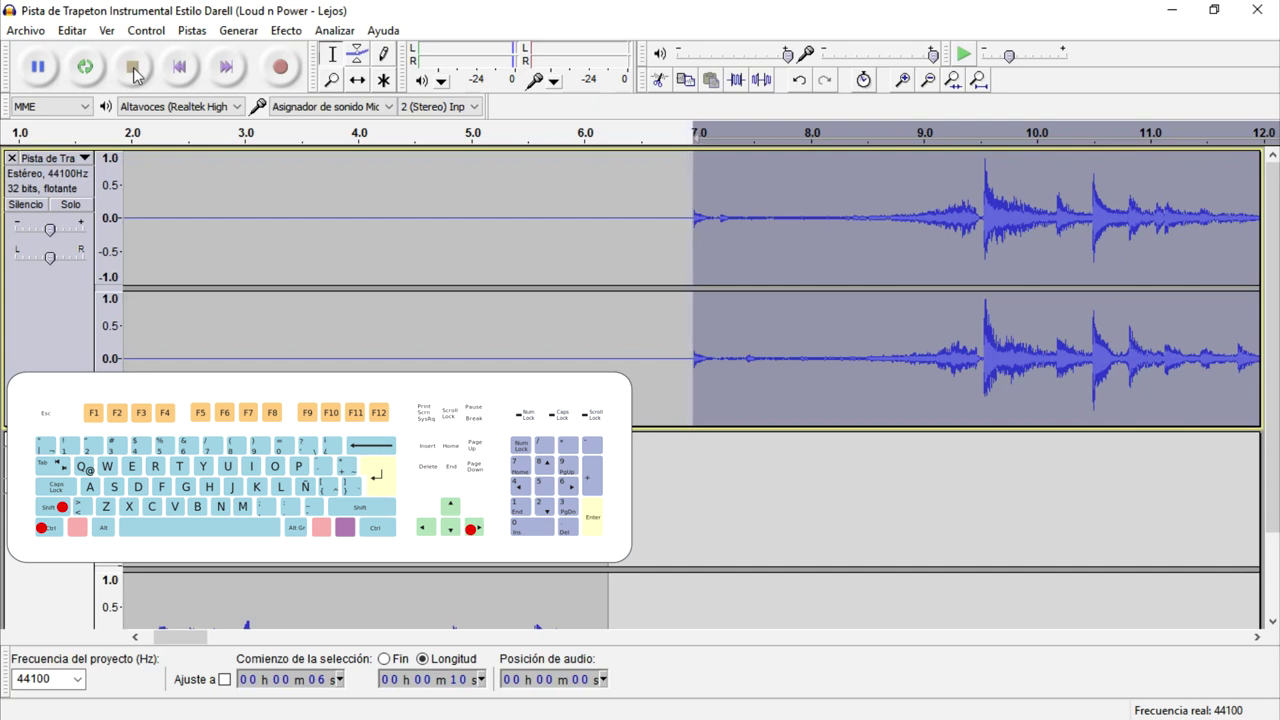
key(ctrl+shift+Left)
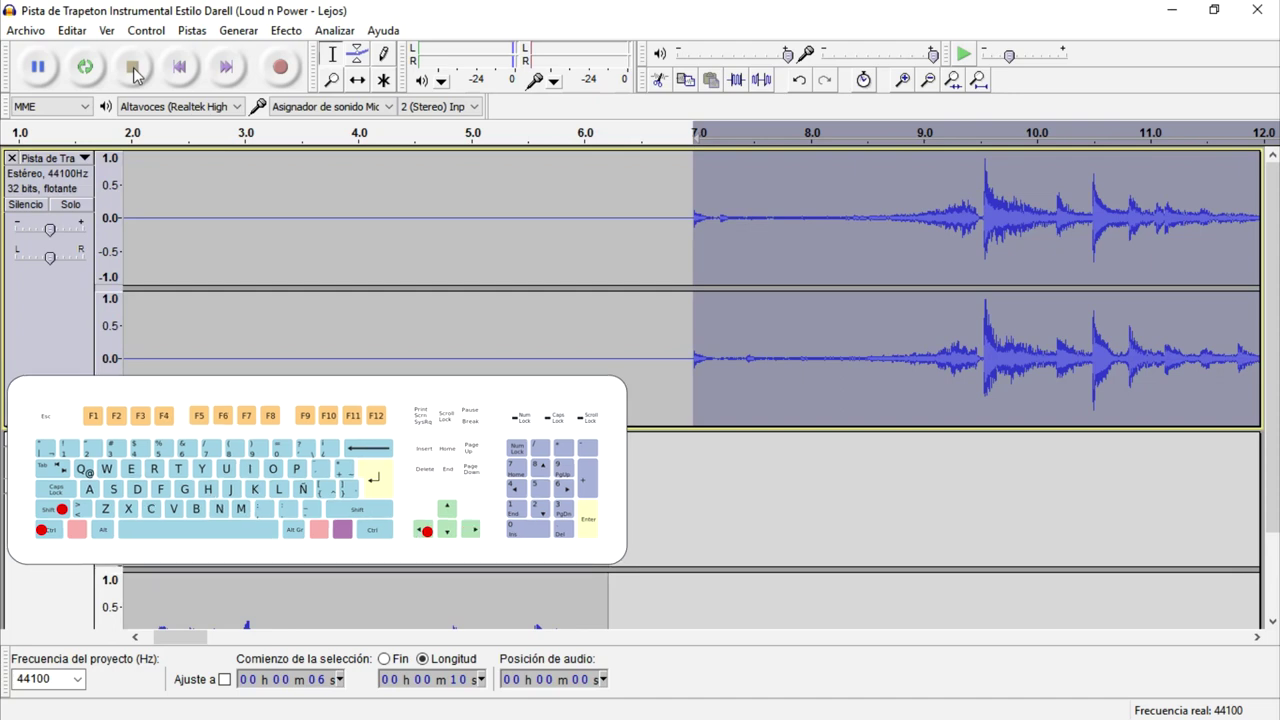
Step: Contract the selection's end to about 17 s, and fit first the whole project and then the selection to the window width
key(ctrl+shift+Left)
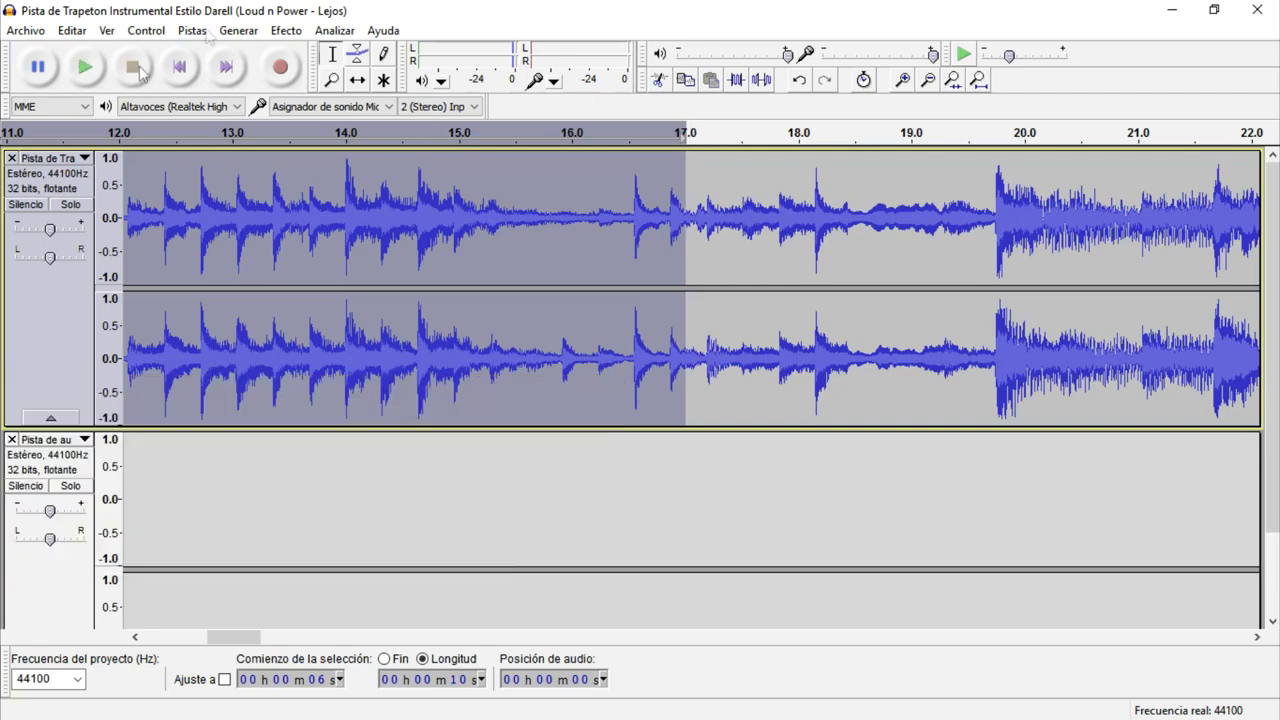
click(979, 80)
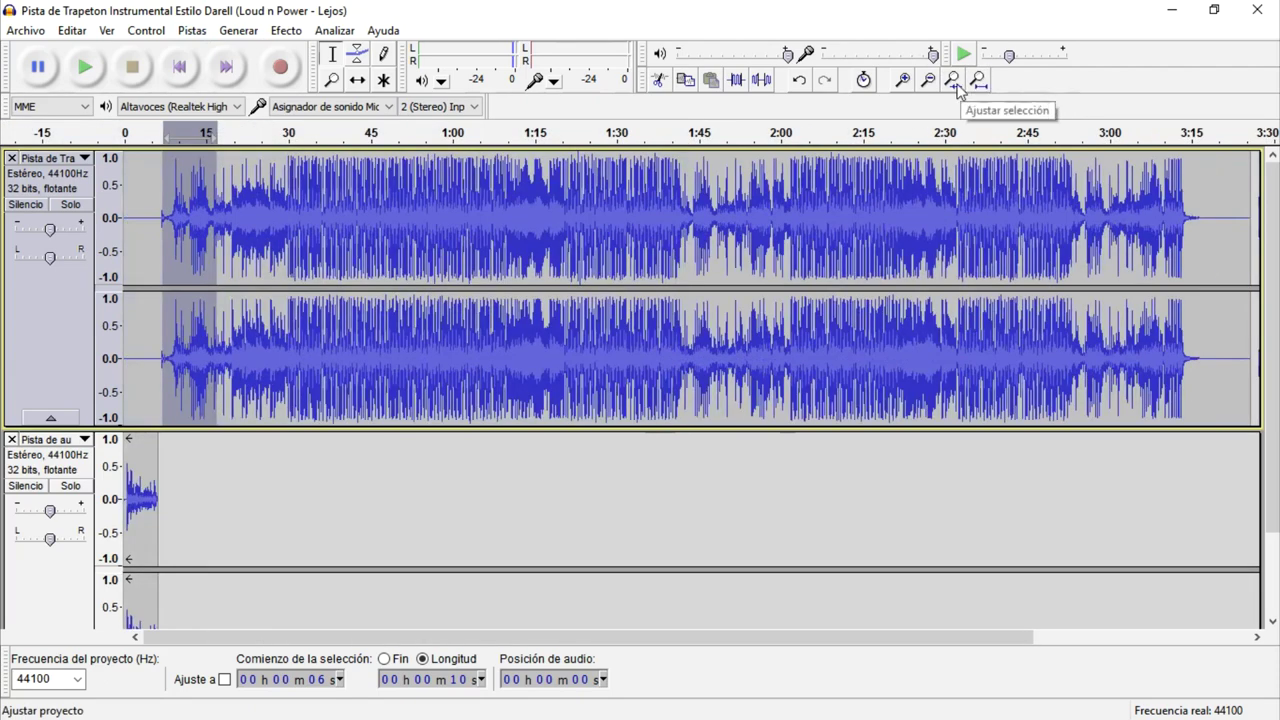
click(953, 80)
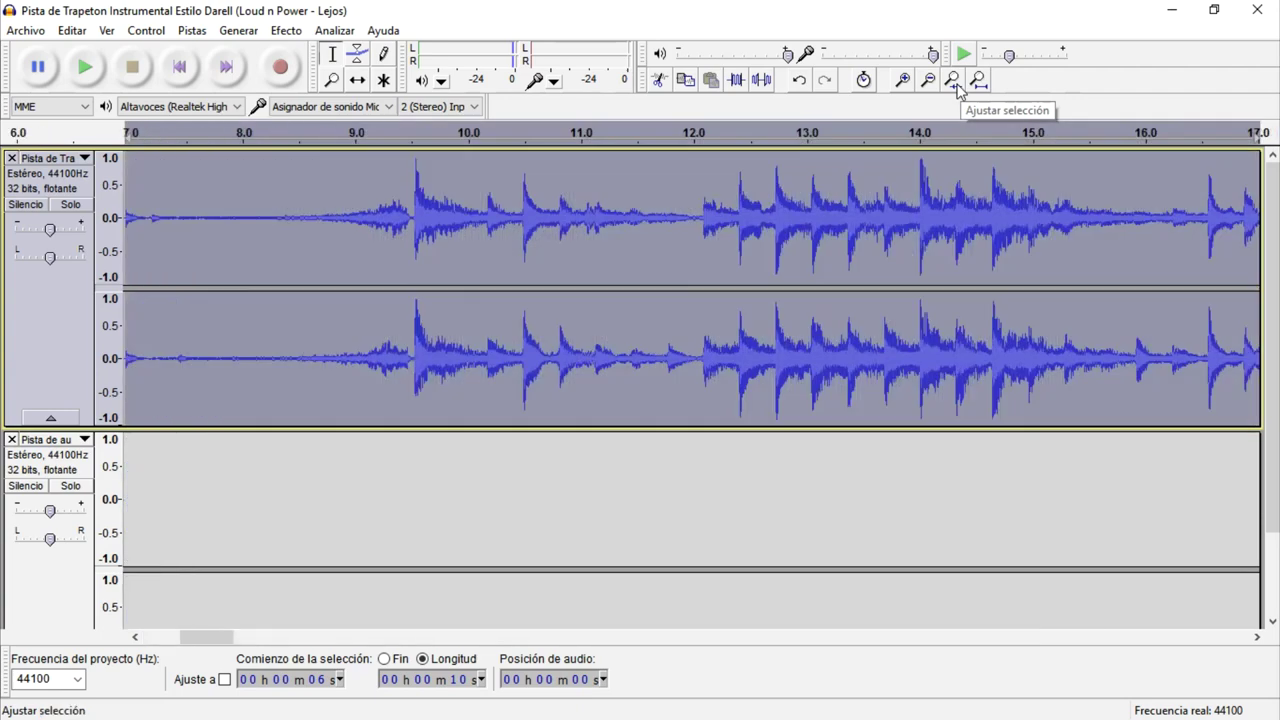
Step: Return the cursor to the start of the project and undo the voice recording so its track is removed
click(183, 75)
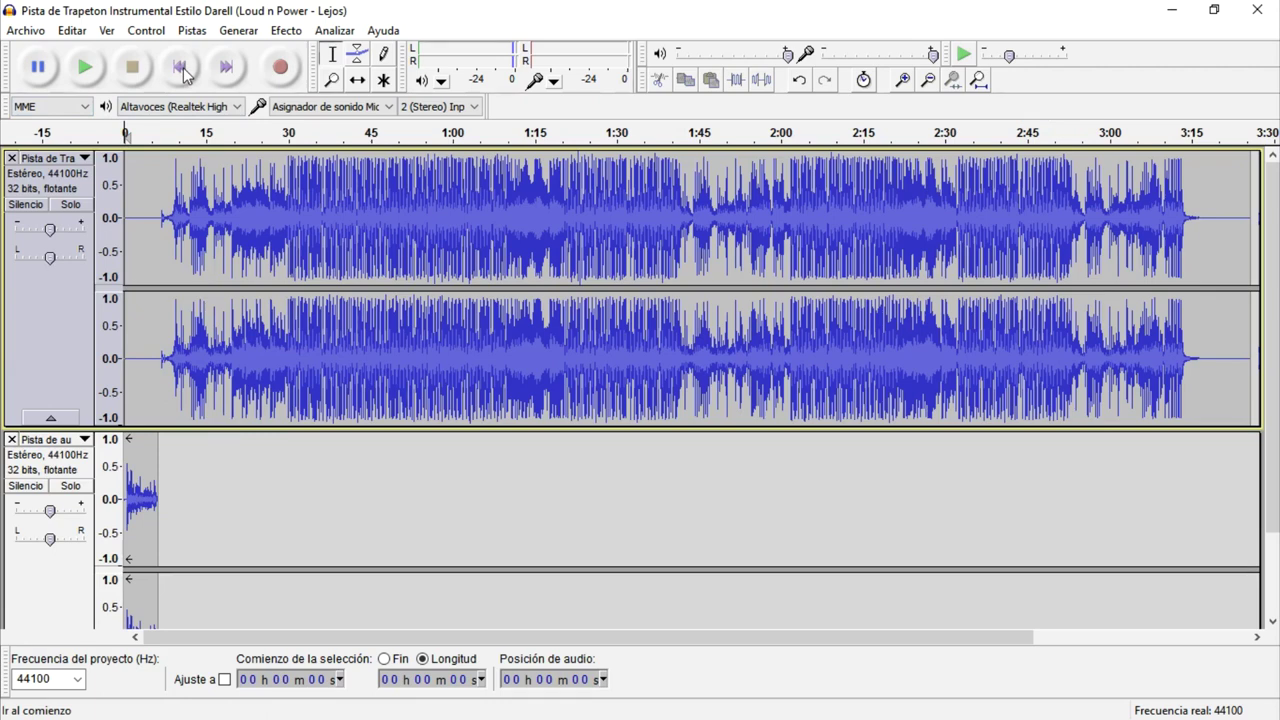
click(903, 80)
click(903, 80)
click(903, 80)
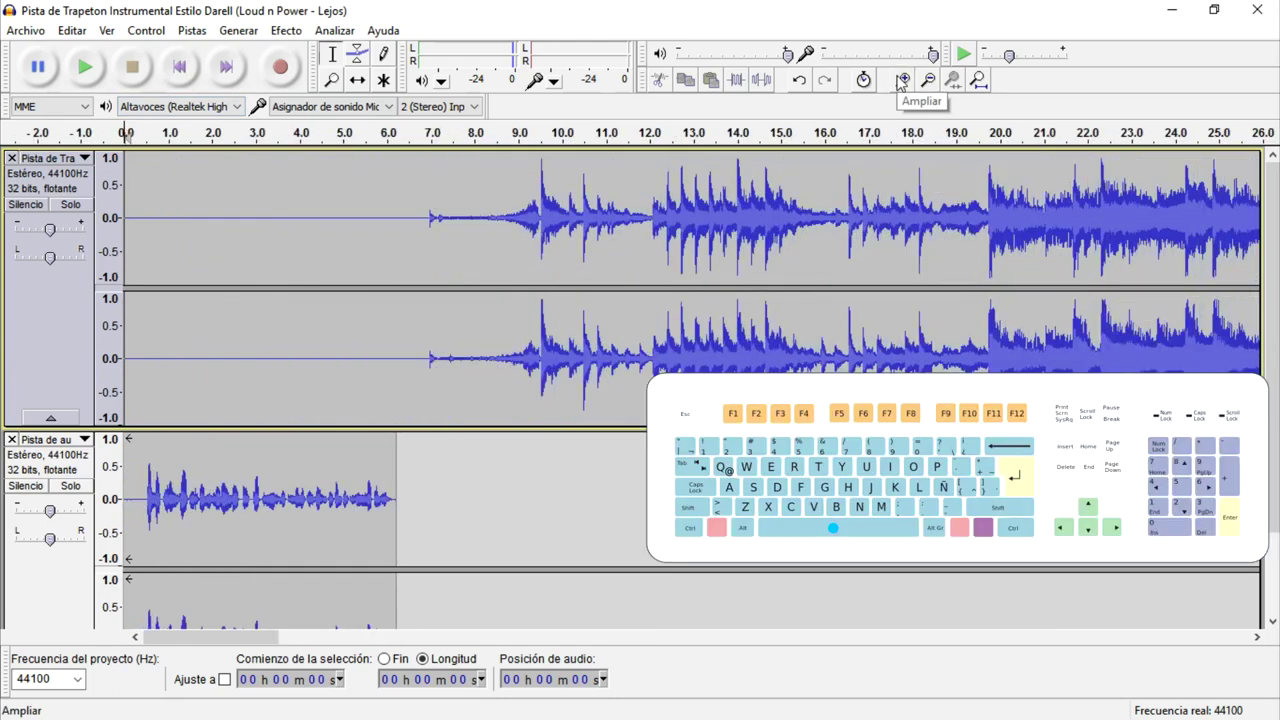
key(ctrl+z)
Step: Play the instrumental track from the start, skip forward several times during playback, stop it, and return to the start
key(space)
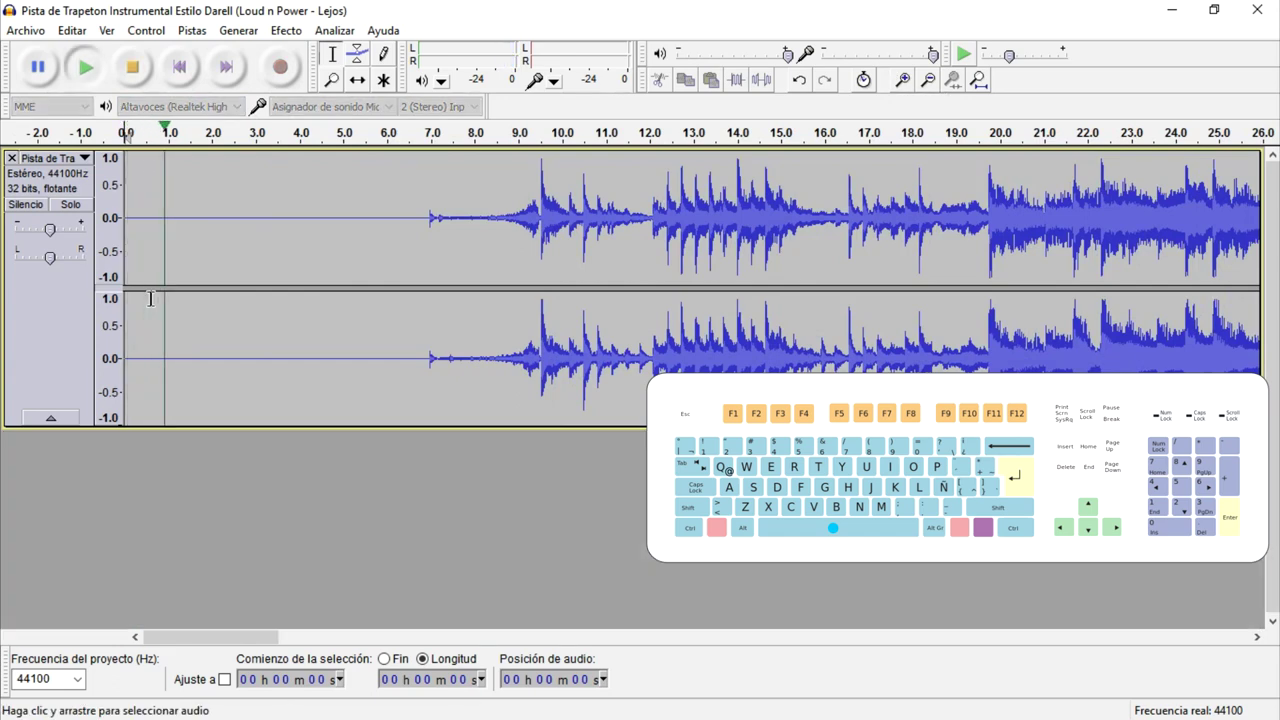
key(space)
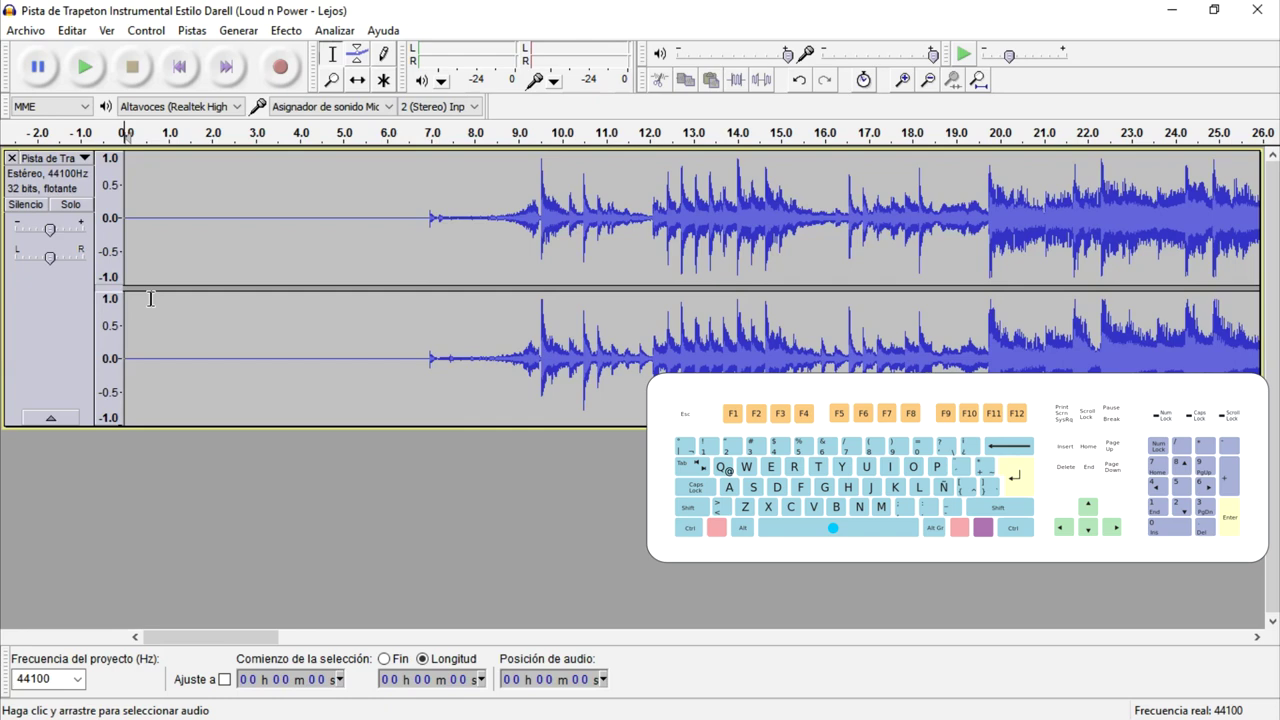
key(space)
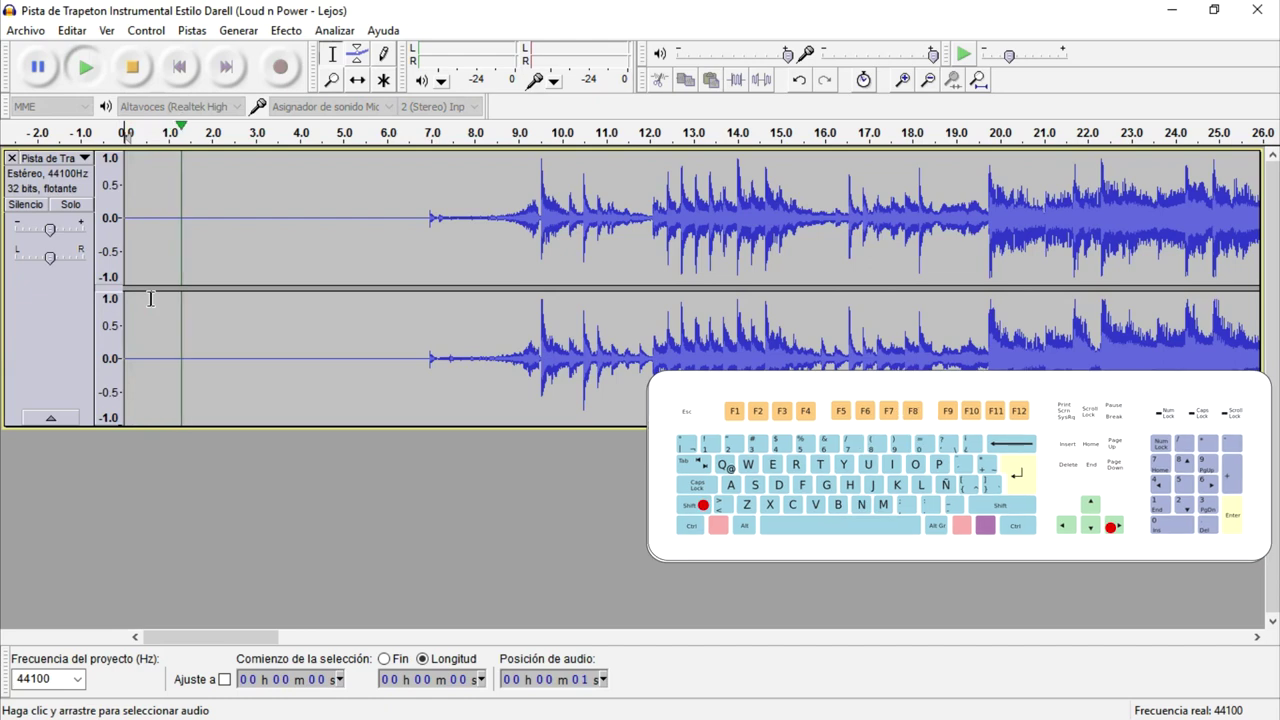
key(shift+Right)
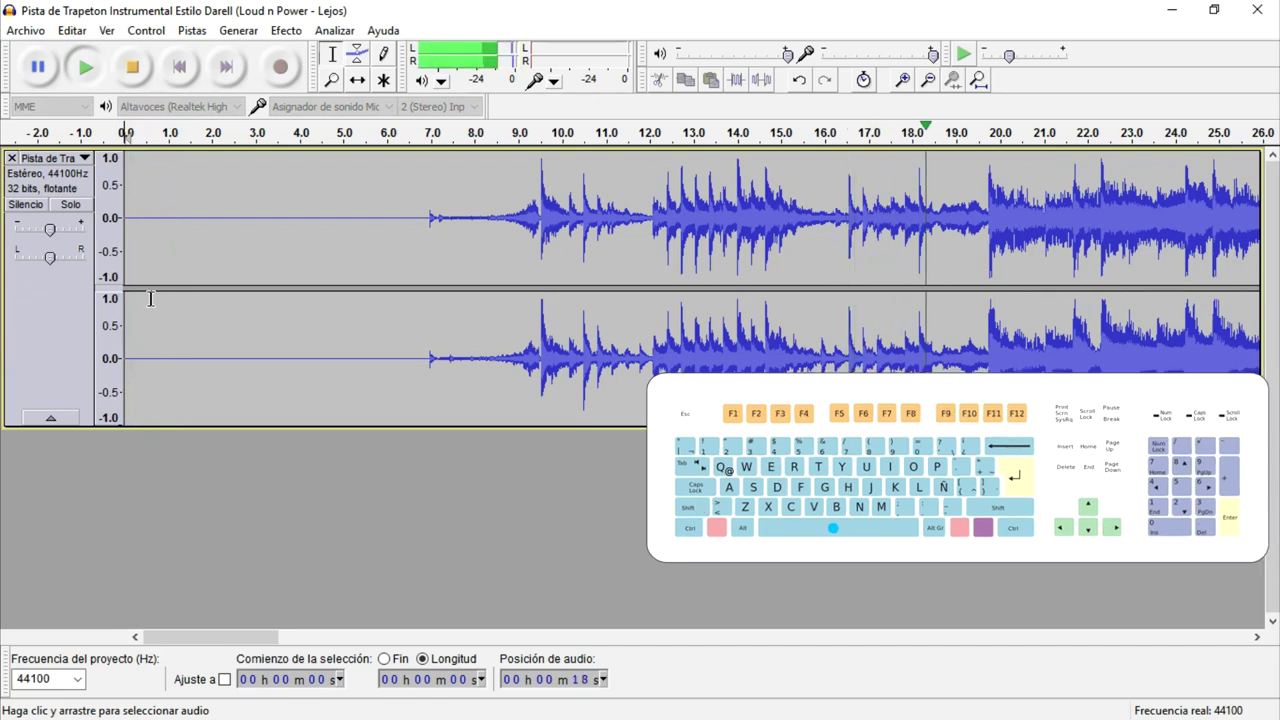
key(shift+Right)
key(shift+Right)
key(space)
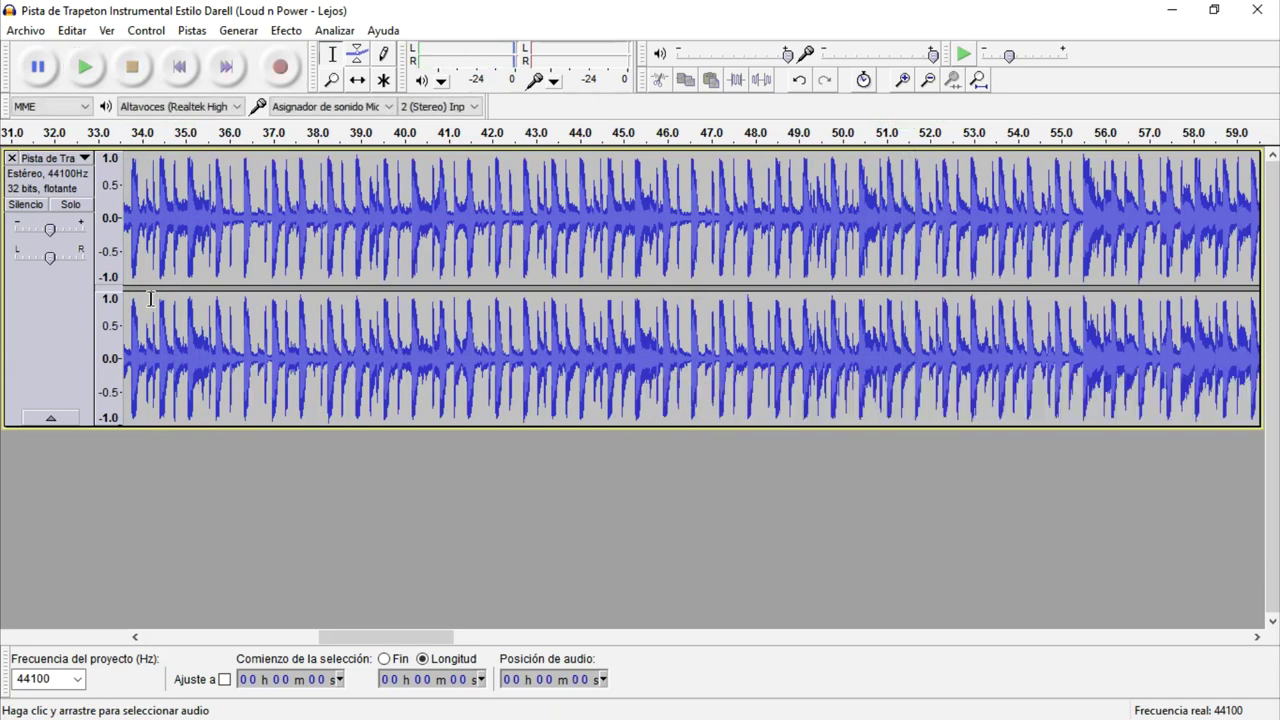
click(180, 66)
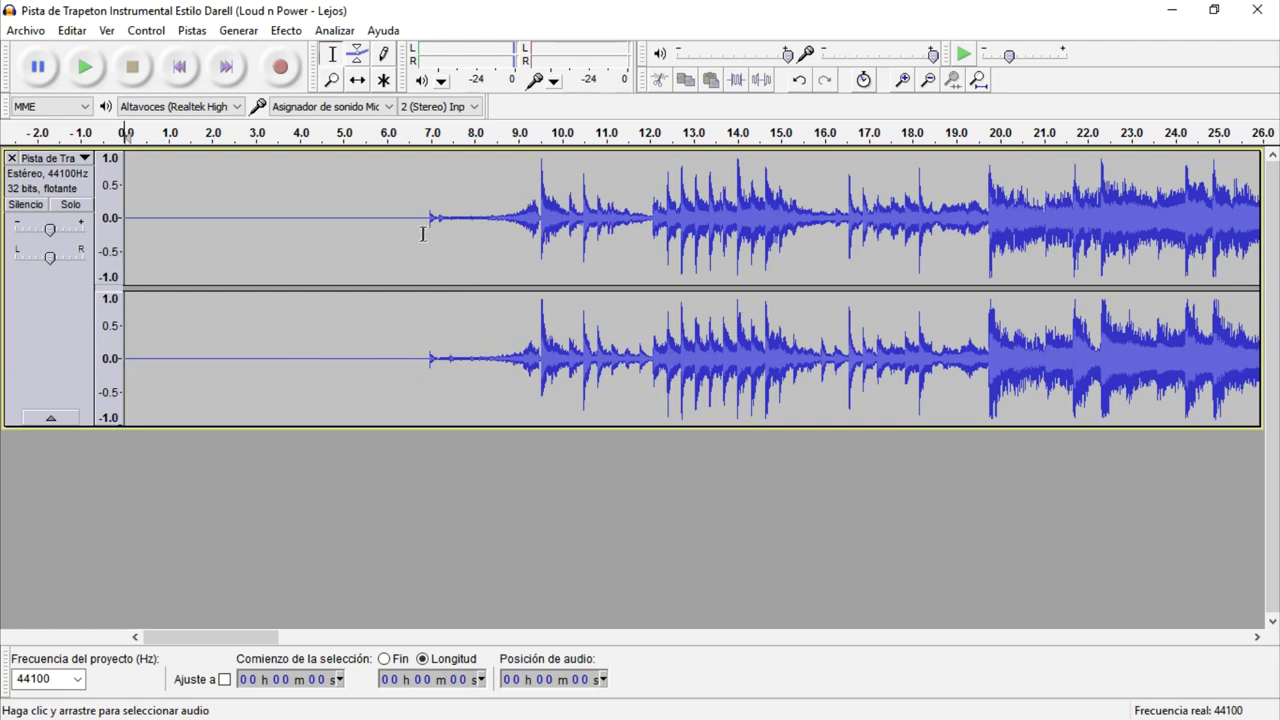
Step: Select the quiet intro of the instrumental track from about 6.9 s to 9.5 s
drag(431, 231, 540, 245)
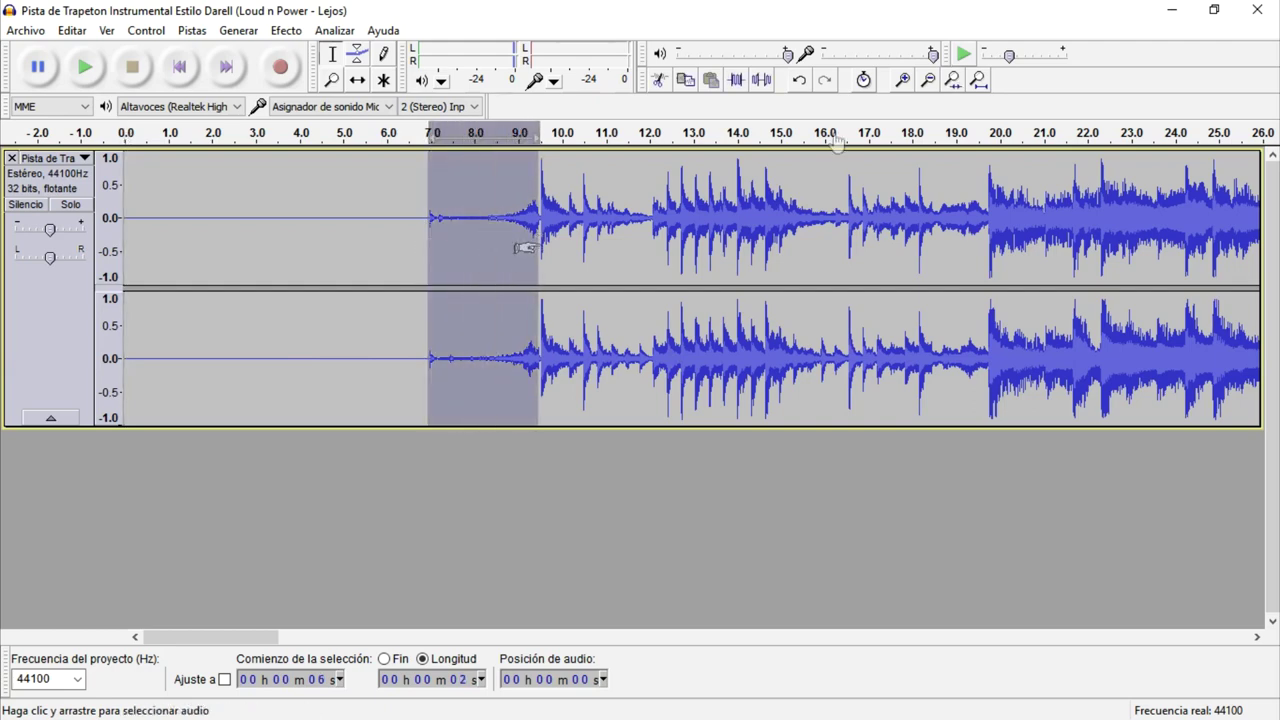
click(905, 81)
click(905, 81)
click(905, 81)
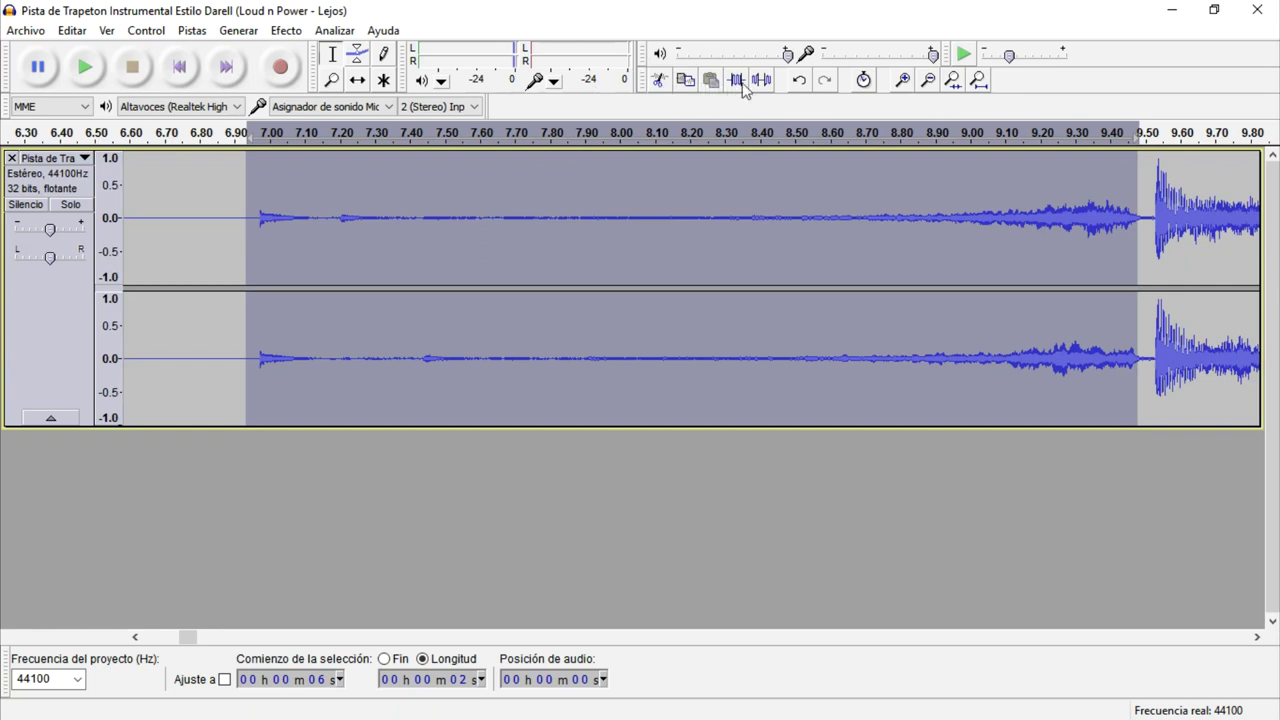
key(ctrl+c)
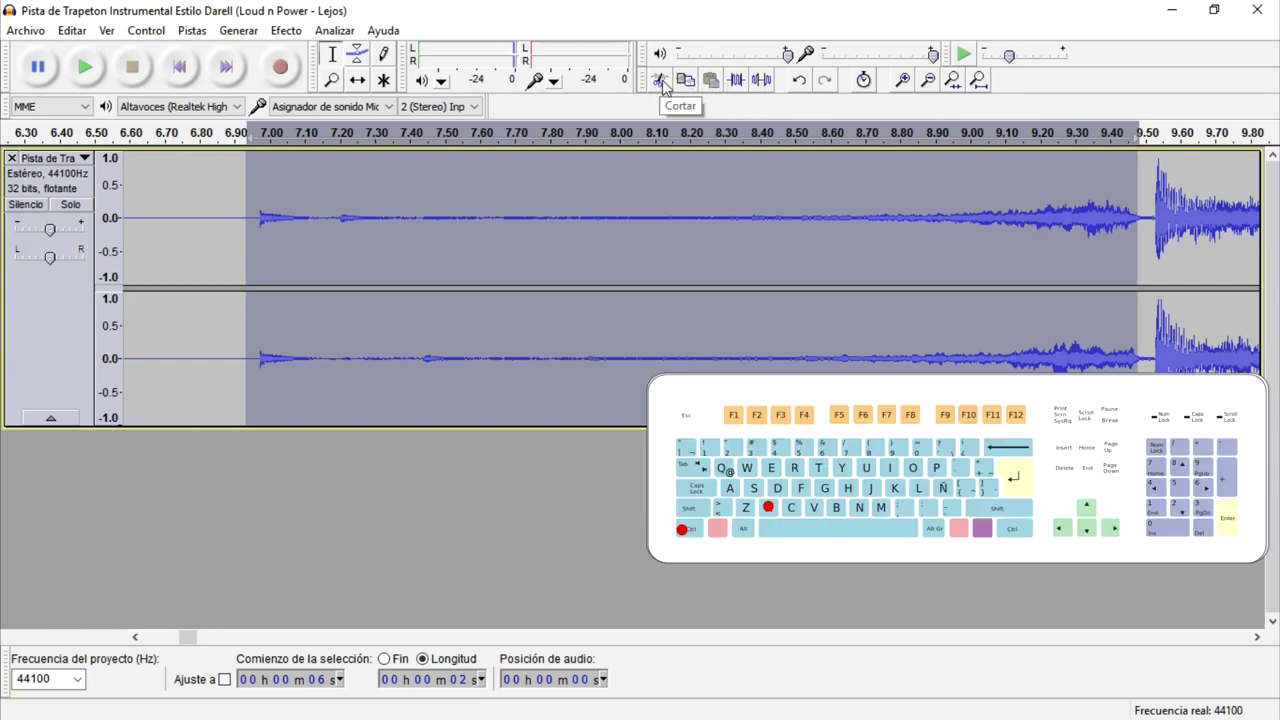
click(706, 88)
key(ctrl+v)
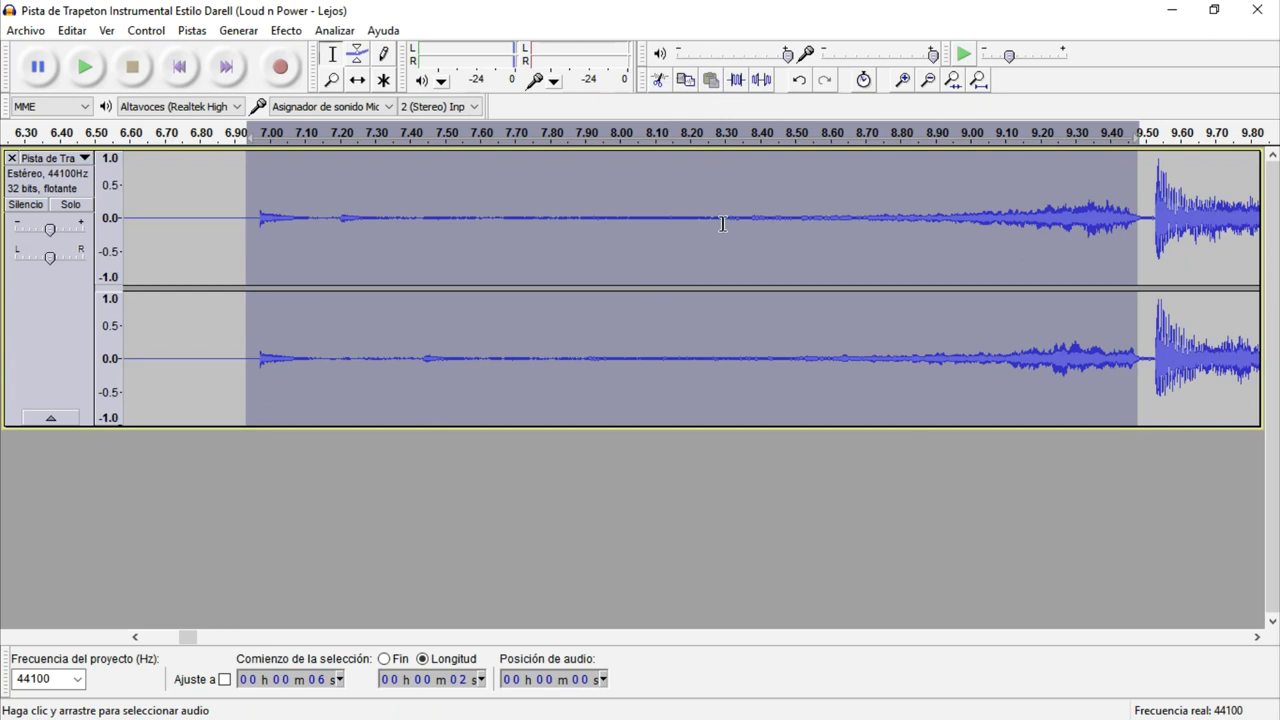
Step: Select the instrumental track's section from about 7 s to 17 s and copy it
click(263, 240)
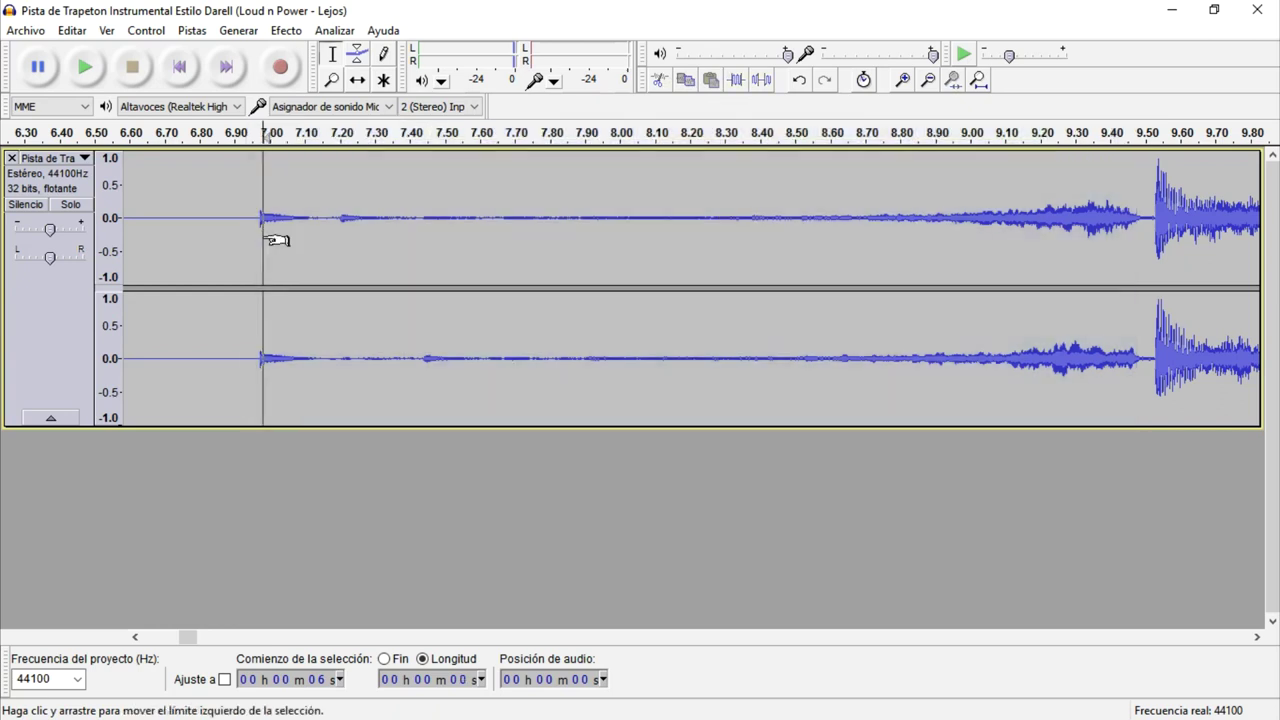
drag(258, 234, 1217, 293)
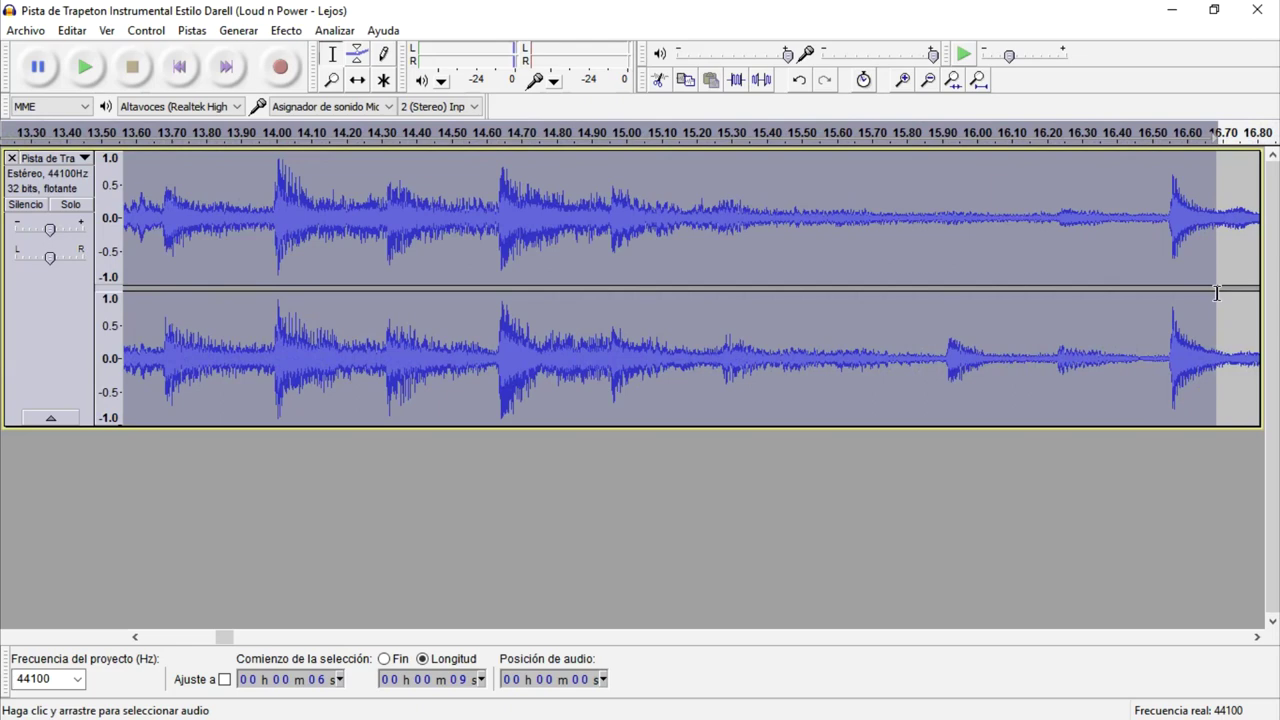
ctrl+scroll(1217, 293, down, 2)
ctrl+scroll(1217, 293, down, 1)
drag(1217, 293, 868, 272)
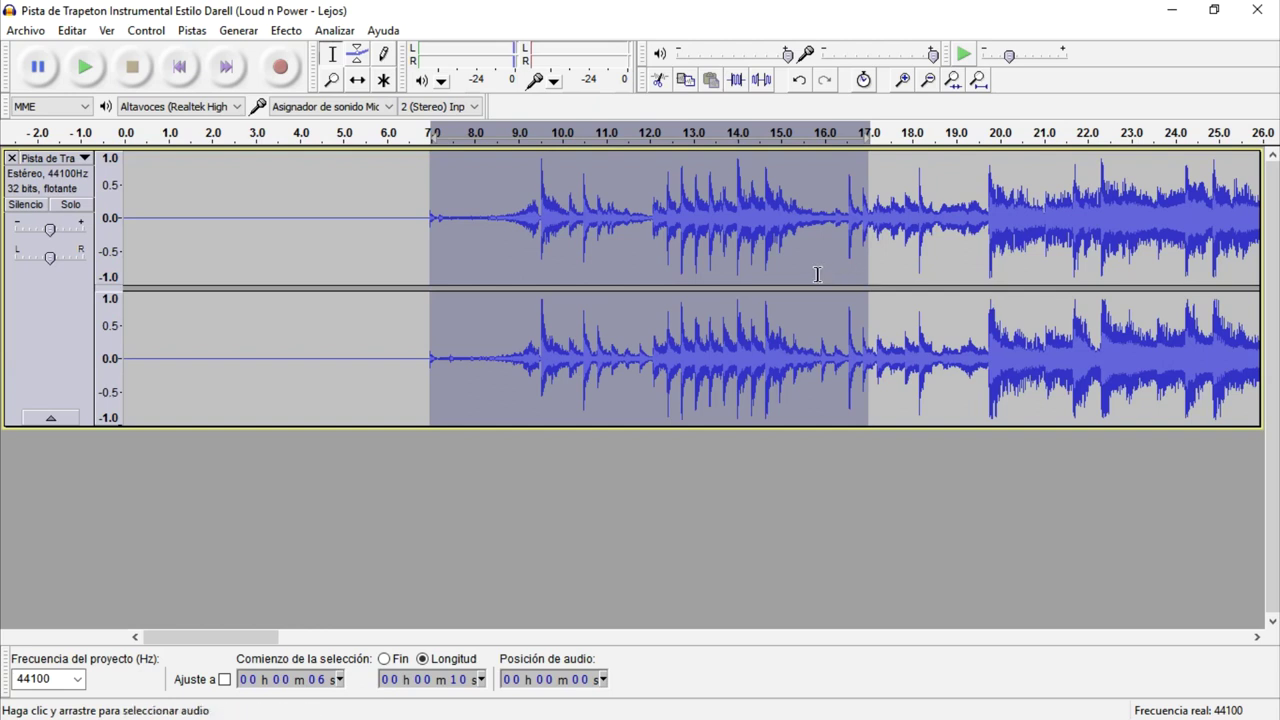
click(686, 82)
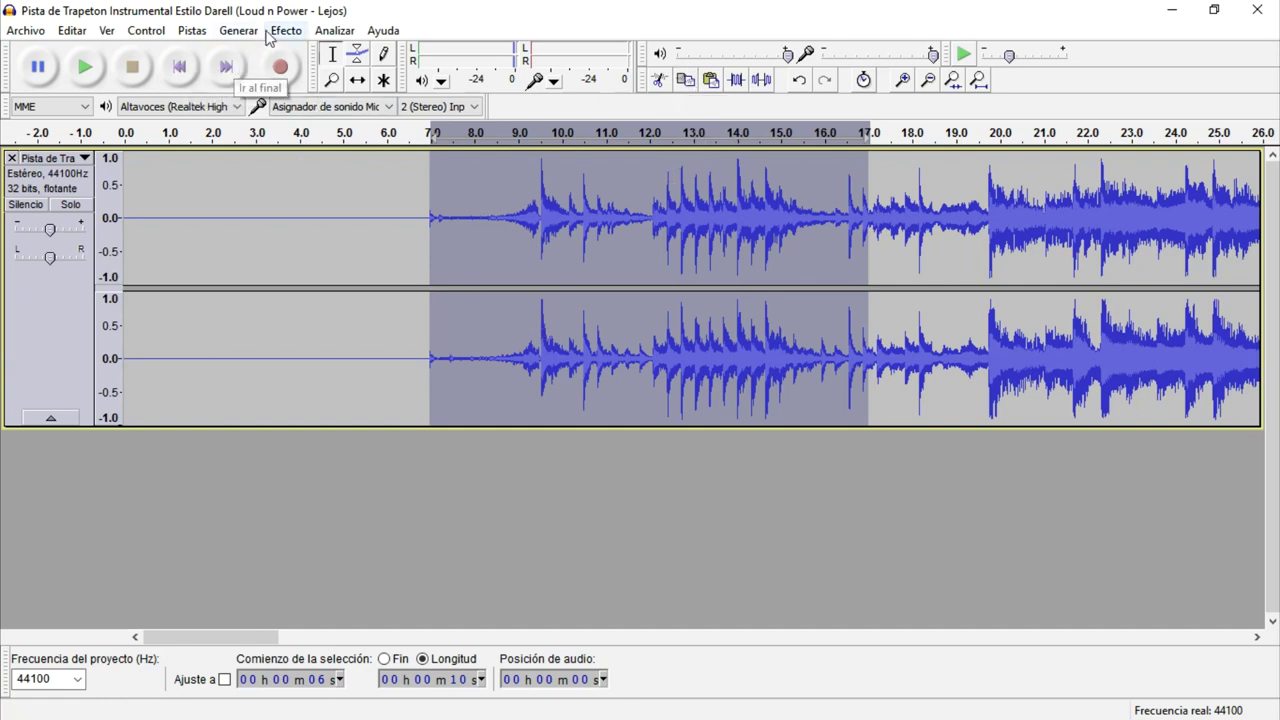
Step: Add a new mono audio track and a new stereo audio track to the project
click(192, 32)
mouse_move(196, 52)
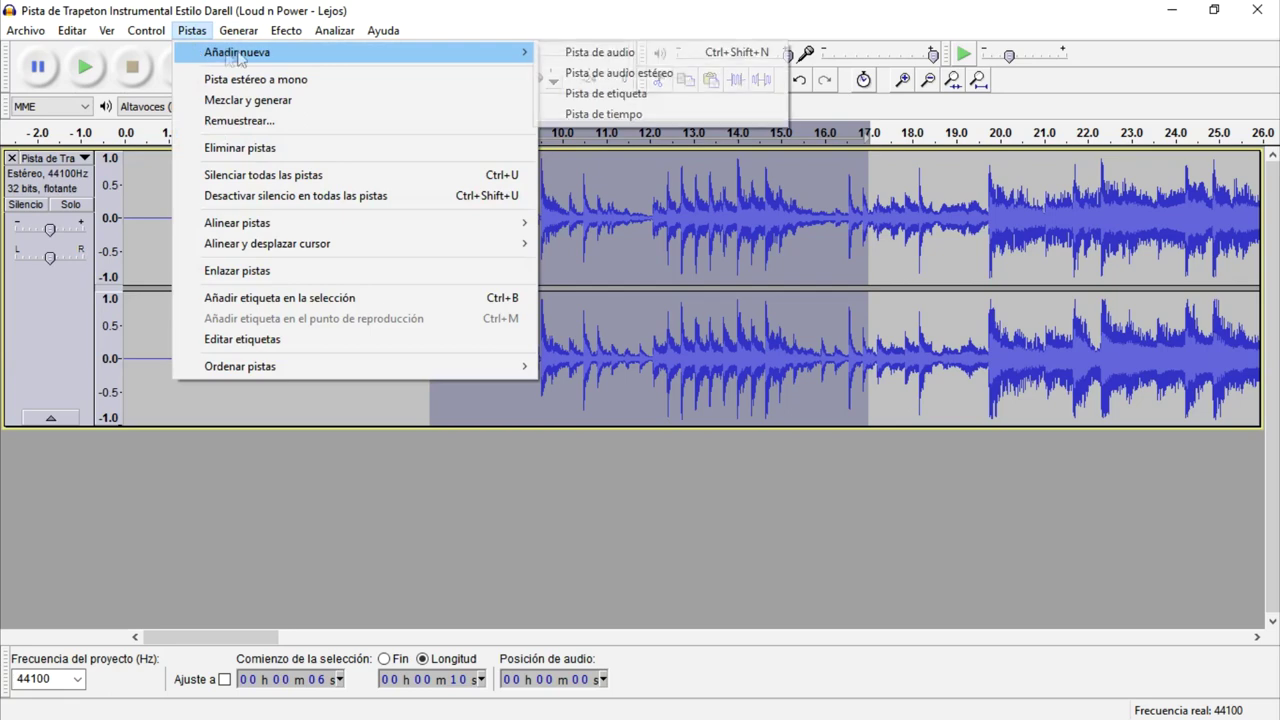
click(577, 55)
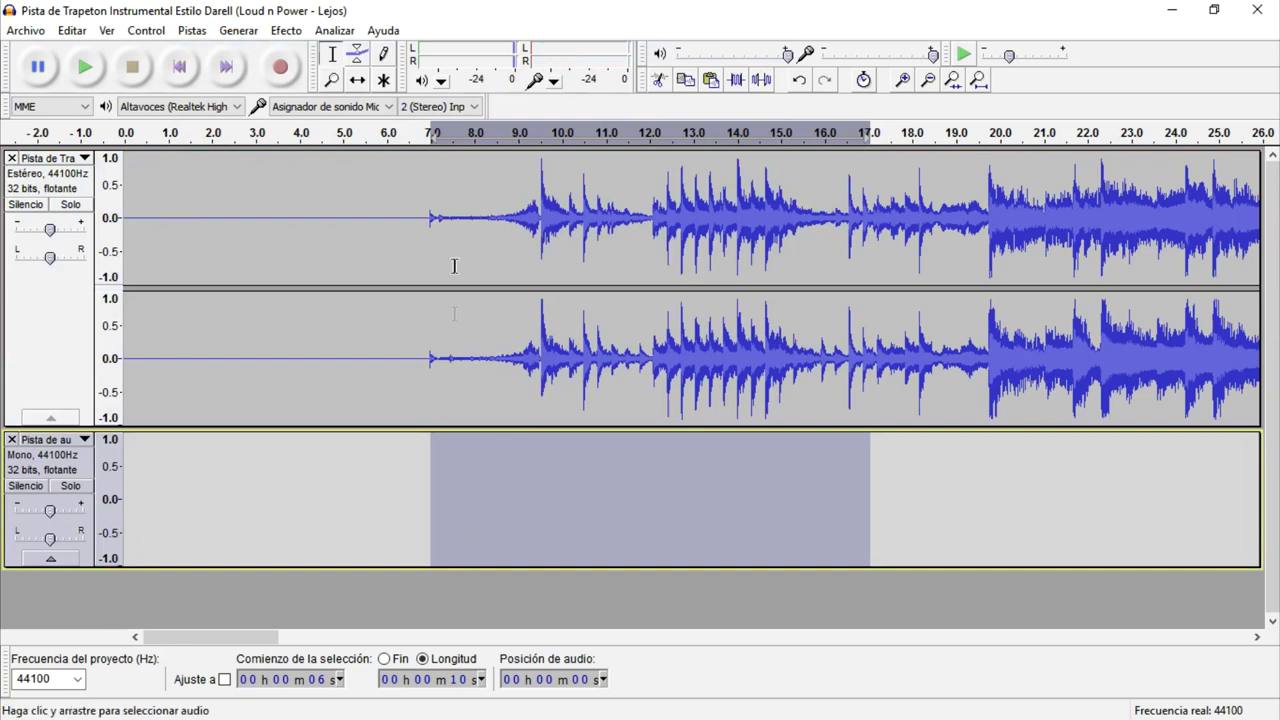
click(192, 31)
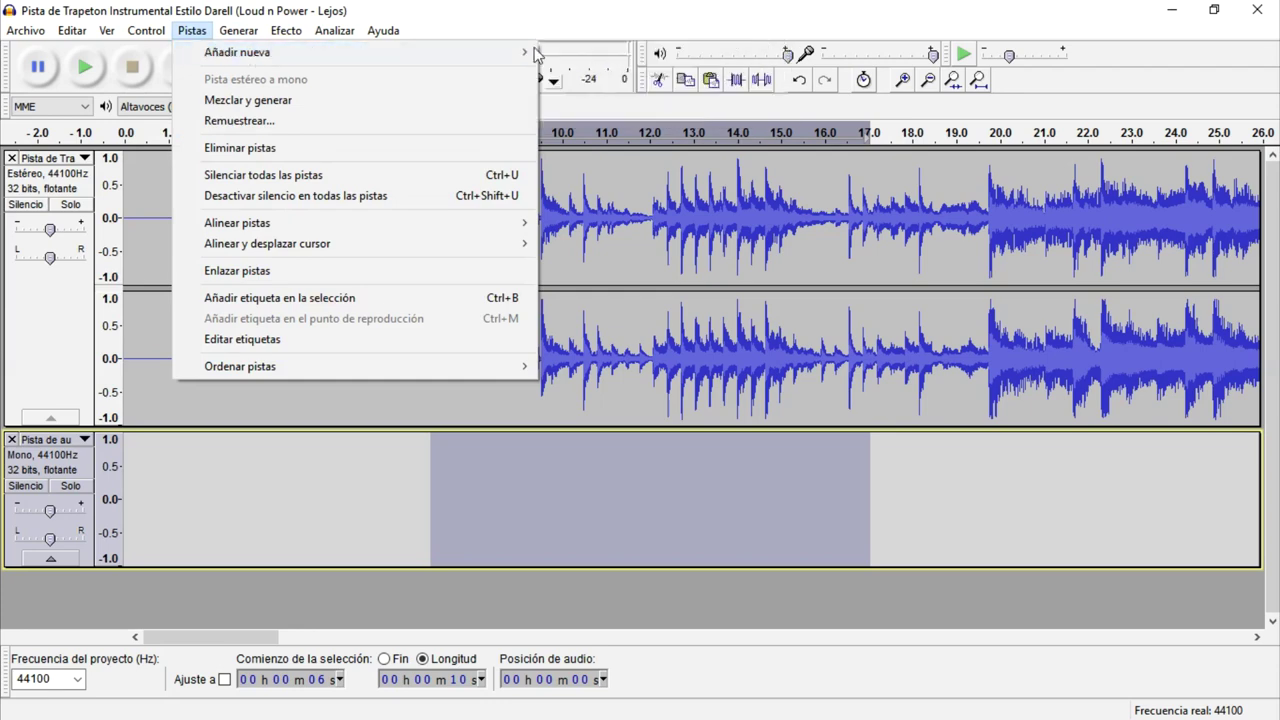
mouse_move(528, 51)
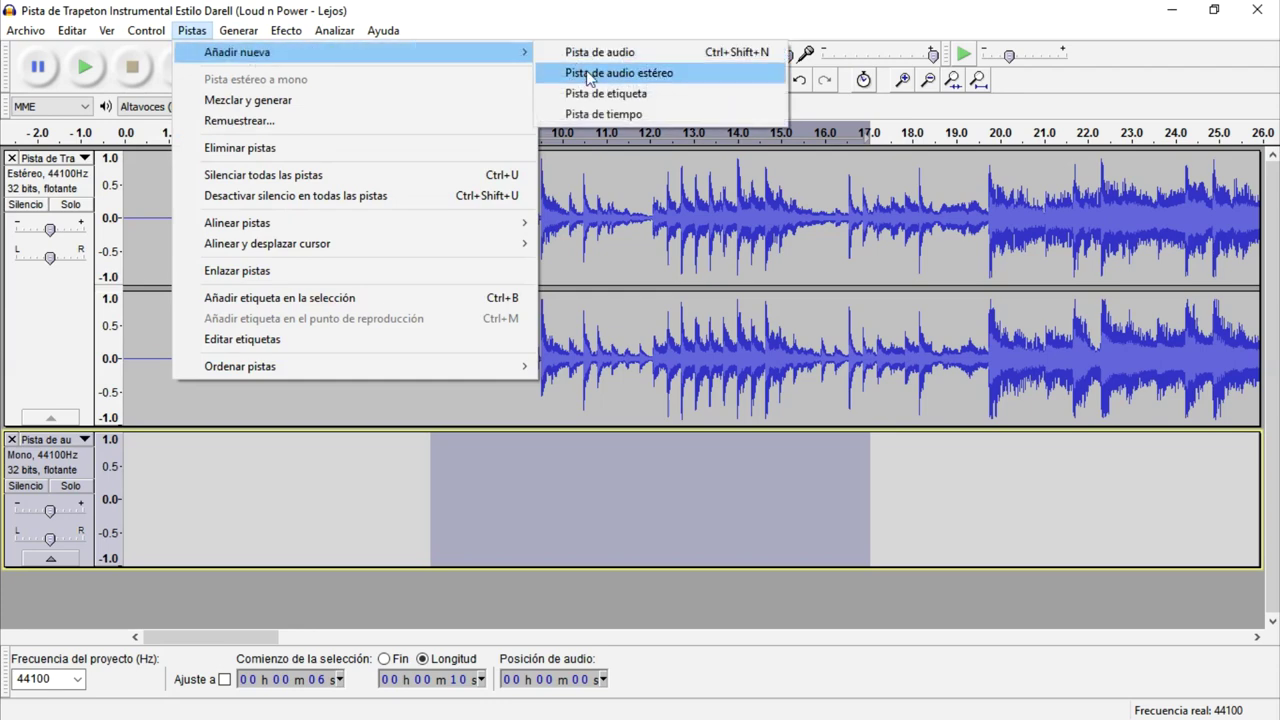
click(589, 77)
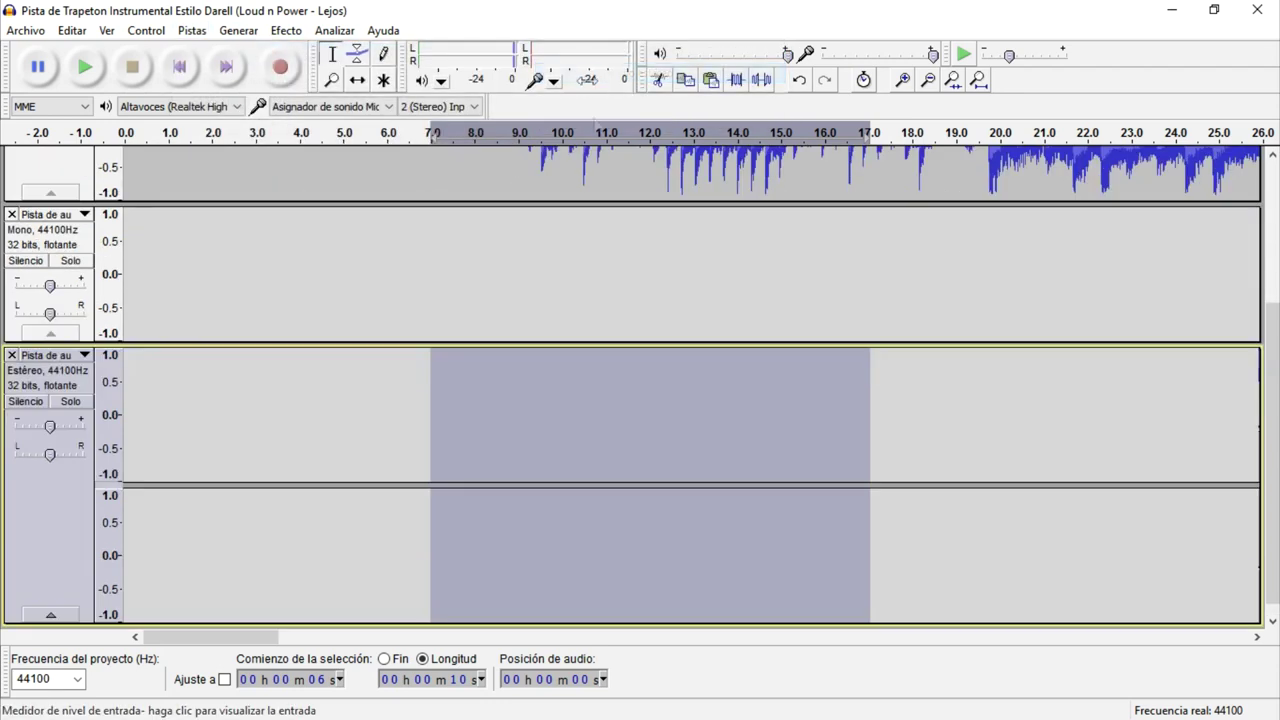
Step: Try to paste the copied stereo section into the mono track at about 7 s, and remove the mono track
click(431, 328)
key(ctrl+v)
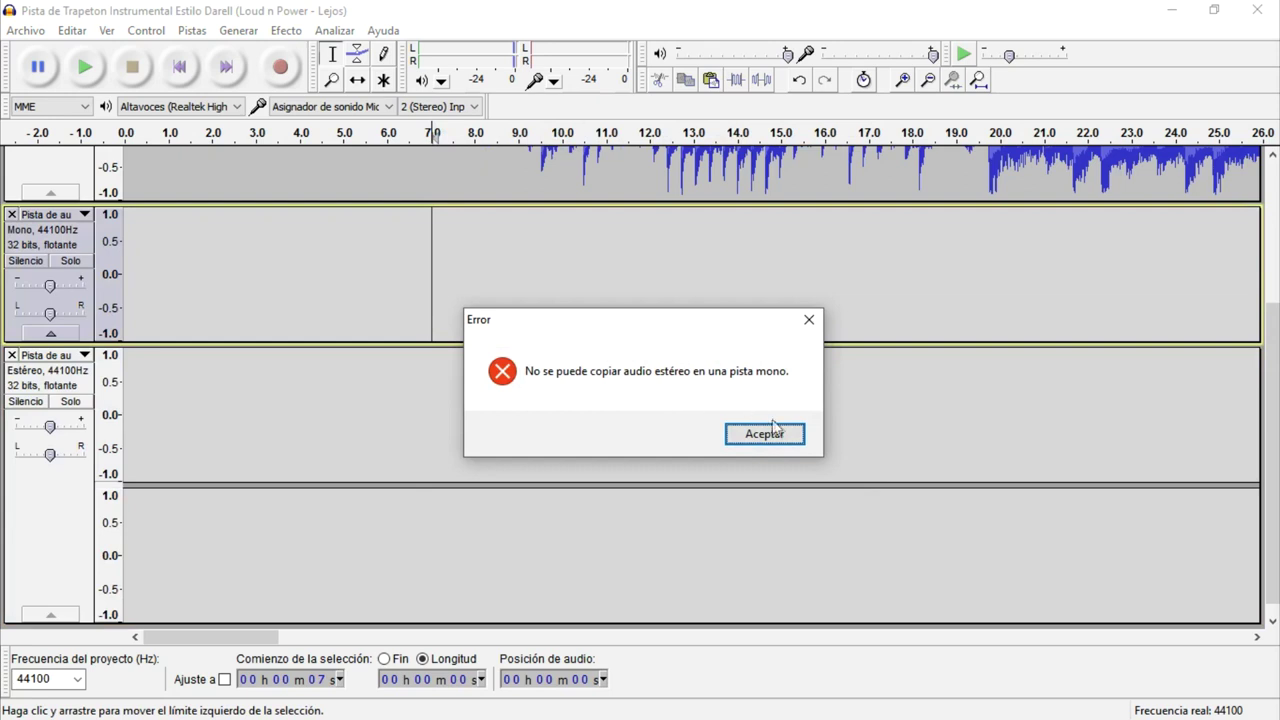
click(809, 319)
click(12, 214)
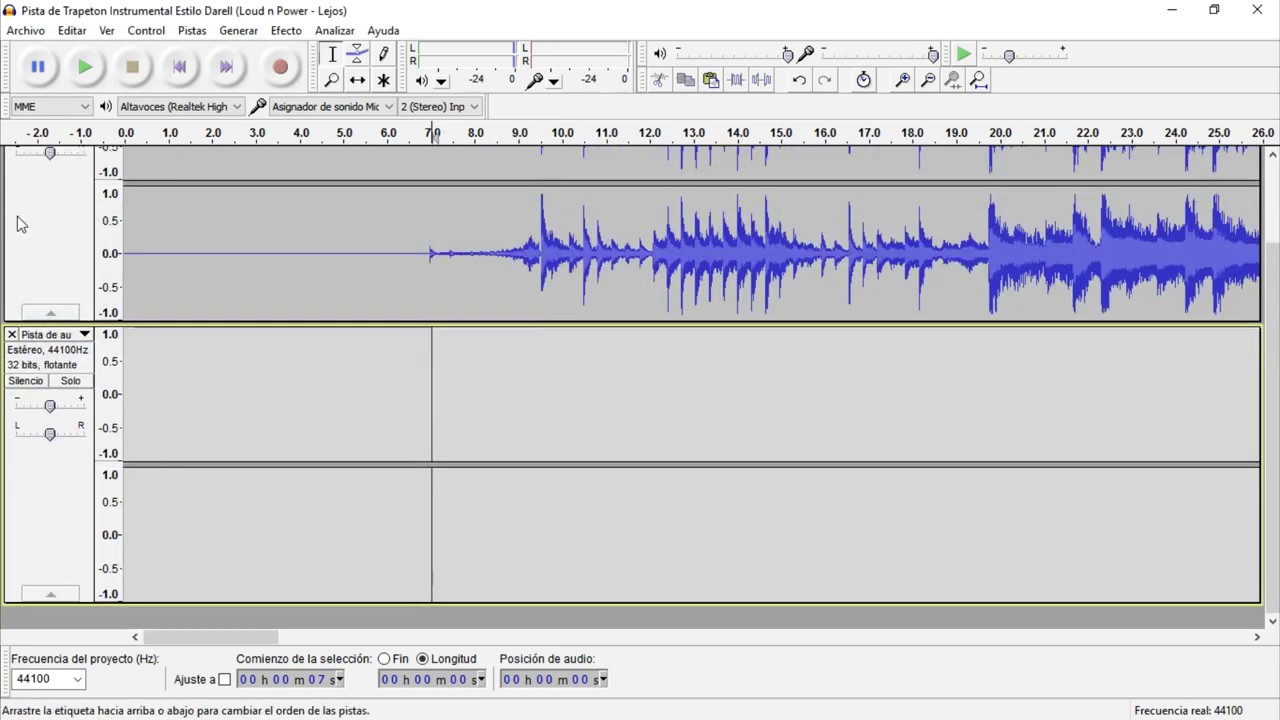
Step: Paste the copied section into the empty stereo track at about 7 s and remove the original instrumental track
click(430, 410)
key(ctrl+v)
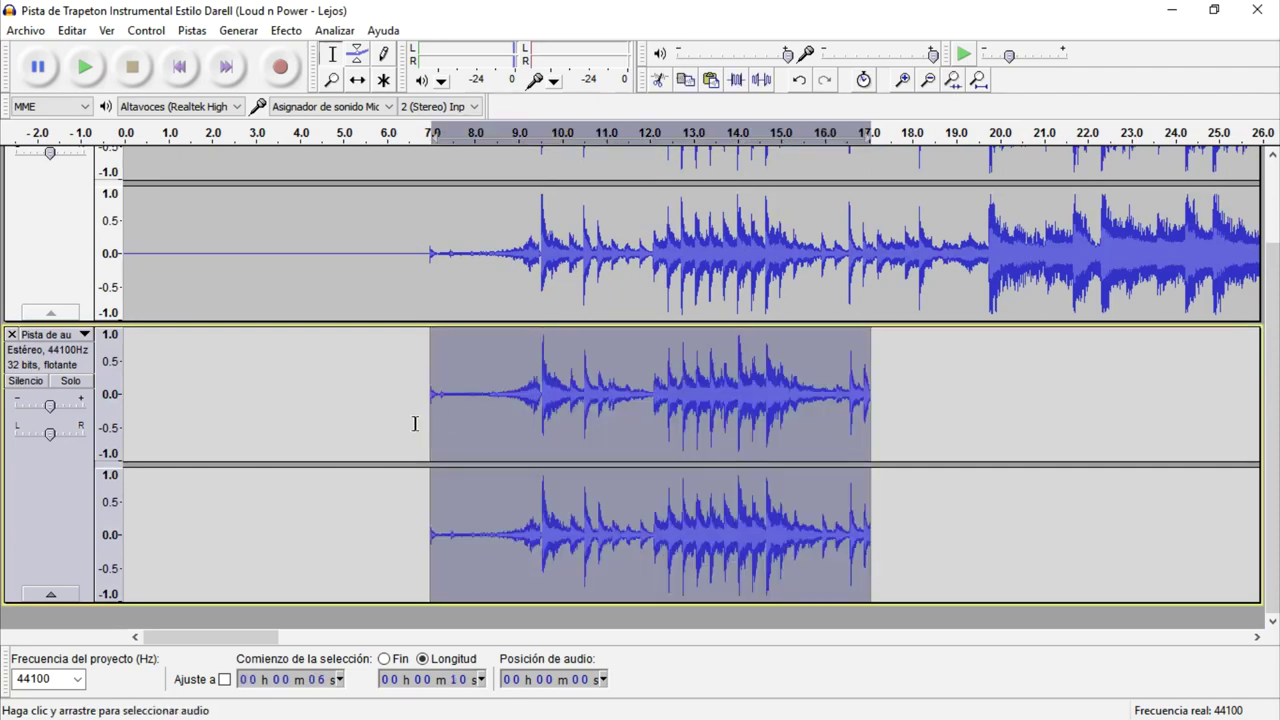
scroll(18, 285, up, 3)
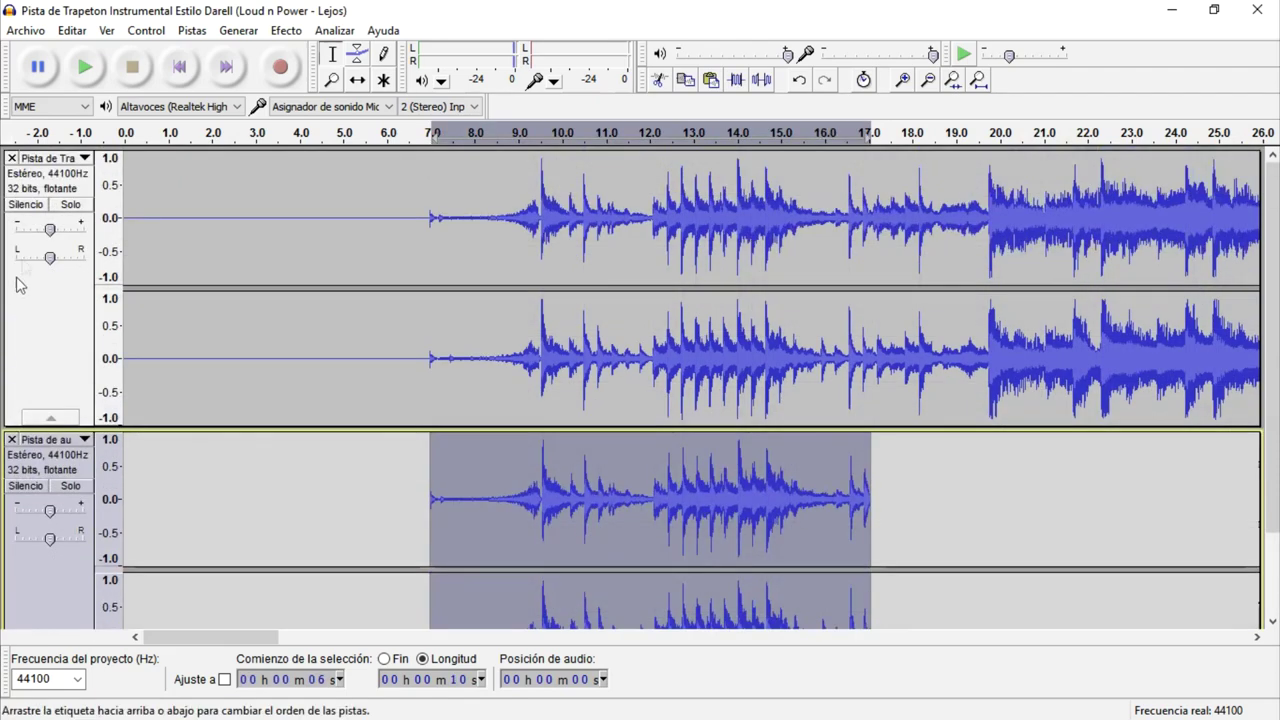
click(12, 158)
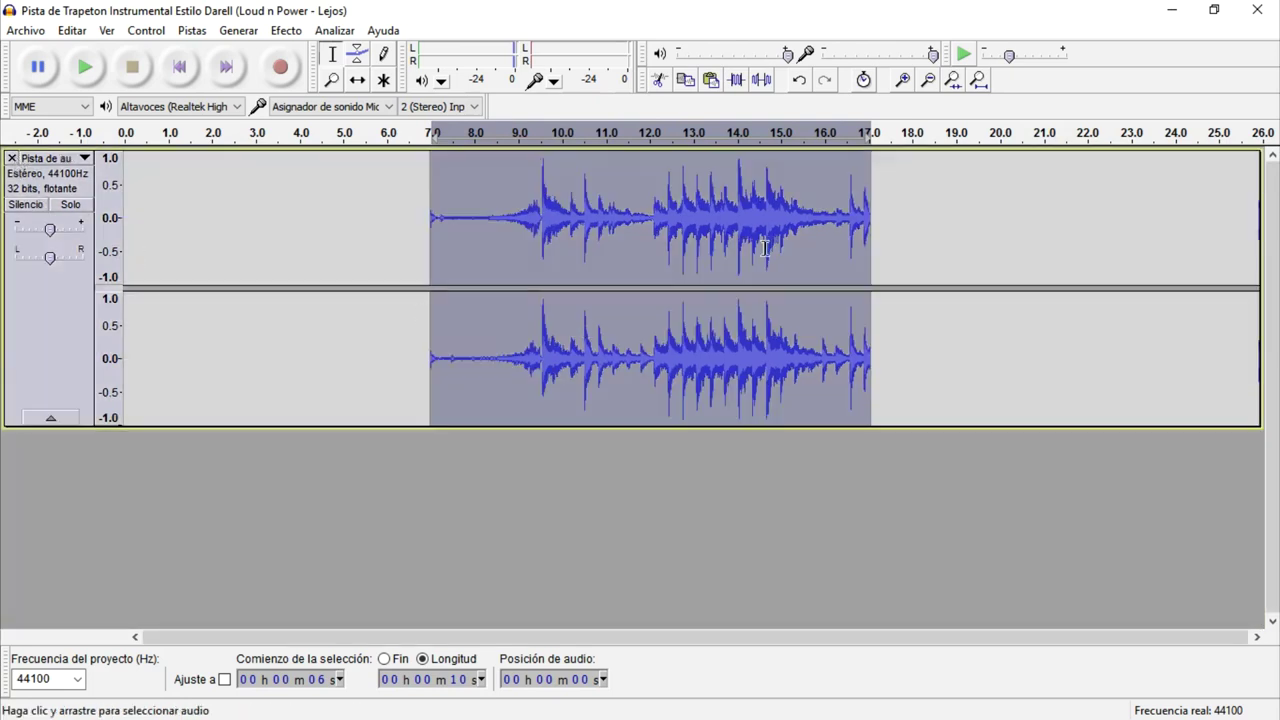
Step: Undo the removal of the original instrumental track and remove the track holding the pasted copy instead
click(799, 82)
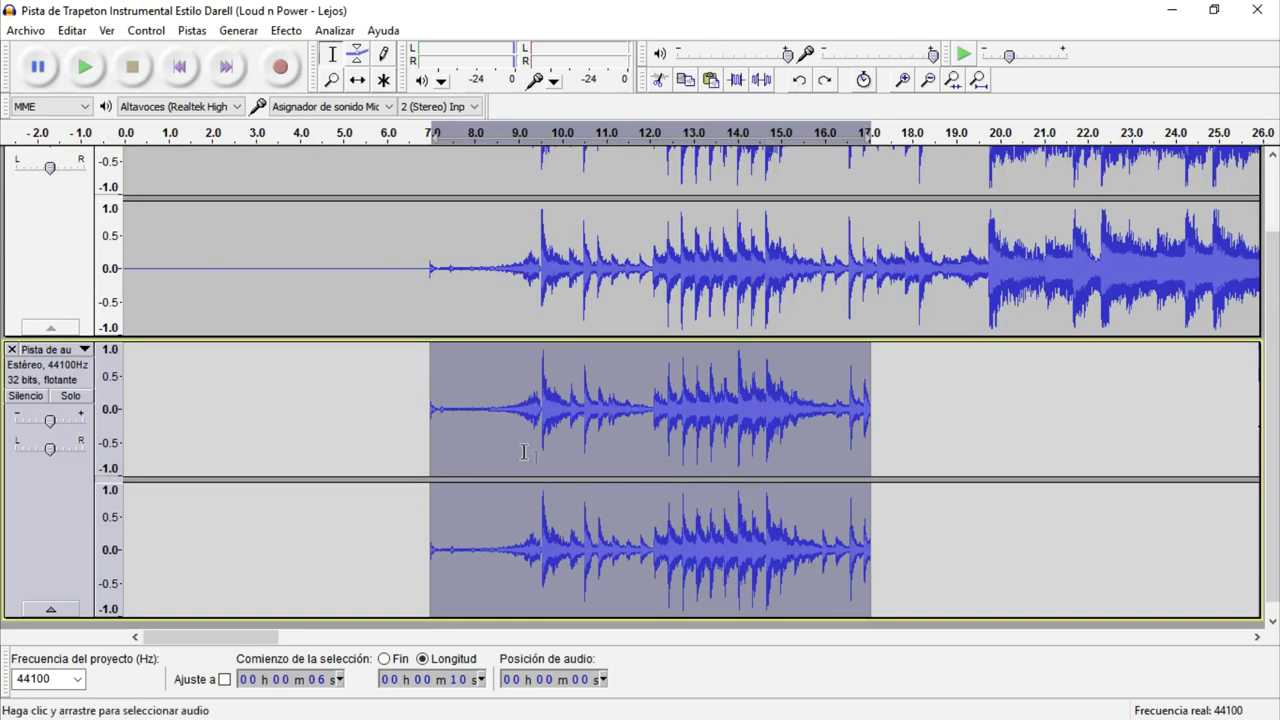
click(12, 350)
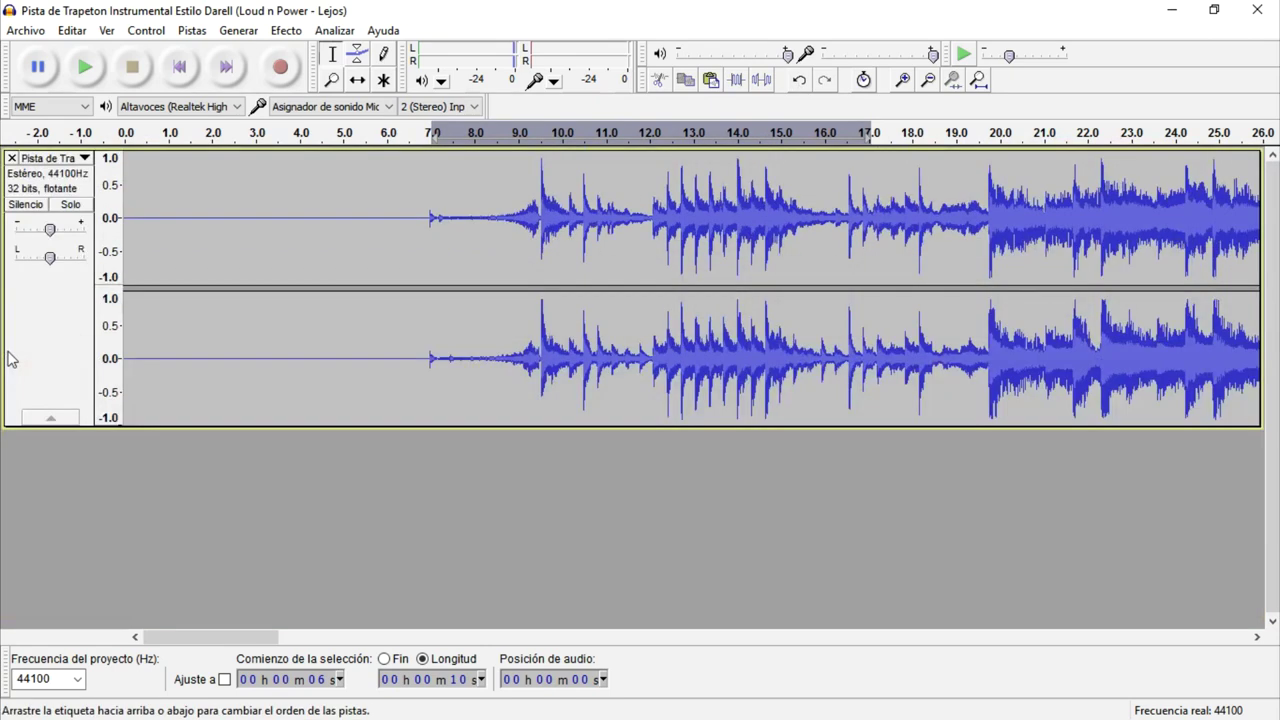
Step: Select the instrumental track from about 6.9 s to 17 s and trim away all audio outside the selection
click(428, 368)
drag(428, 368, 869, 385)
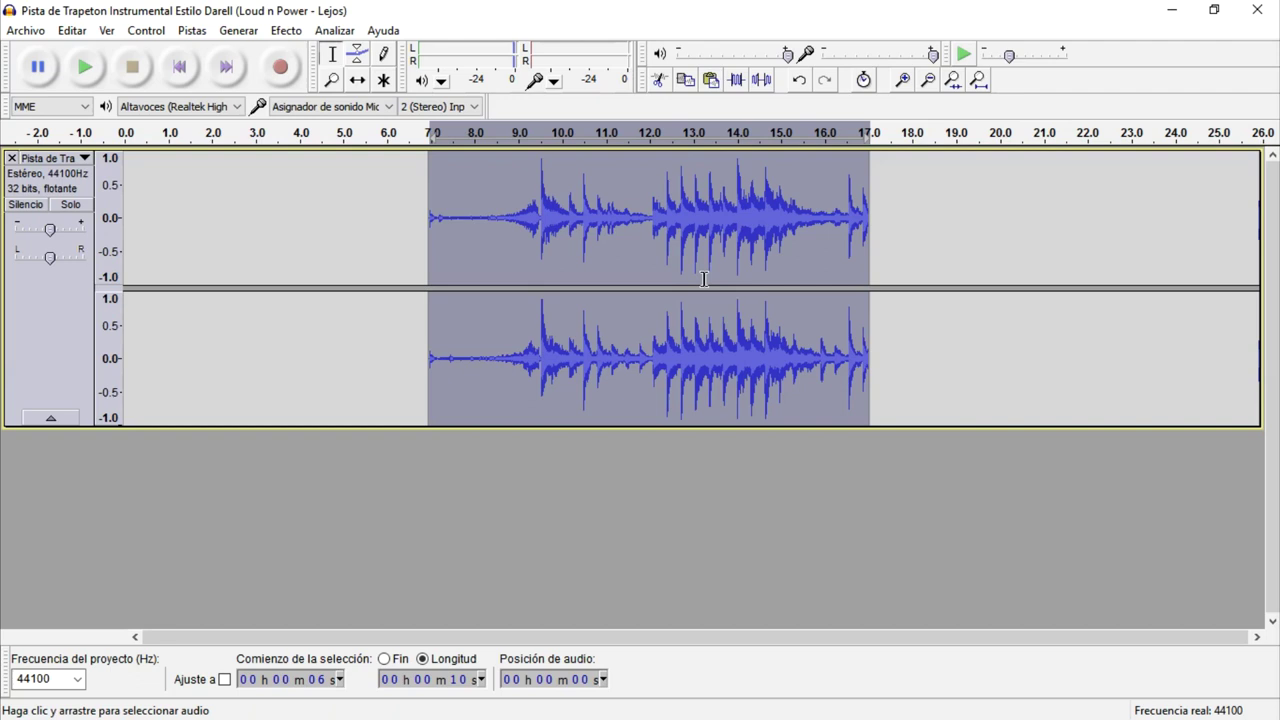
Step: Apply the progressive fade-out (Desvanecer progresivamente) to the clip's ending from about 15.5 s to 17 s, and fit the project in view
click(934, 277)
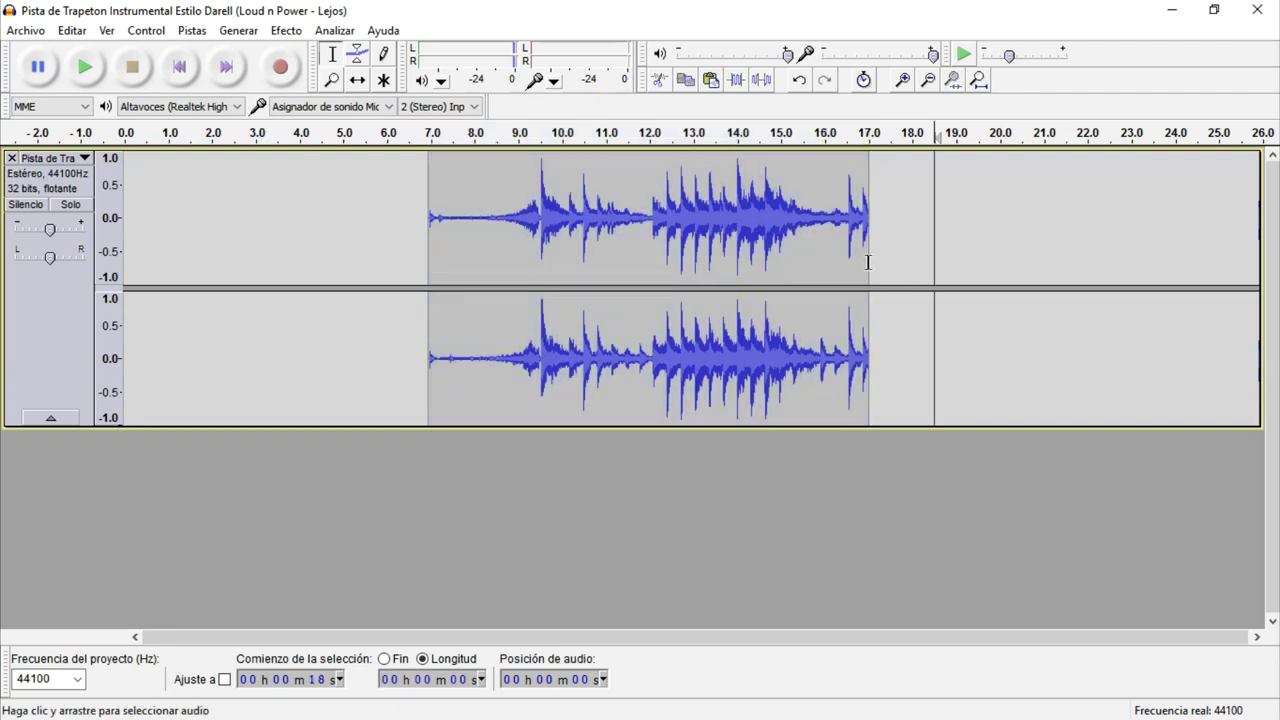
drag(868, 262, 850, 264)
scroll(850, 264, up, 3)
click(958, 262)
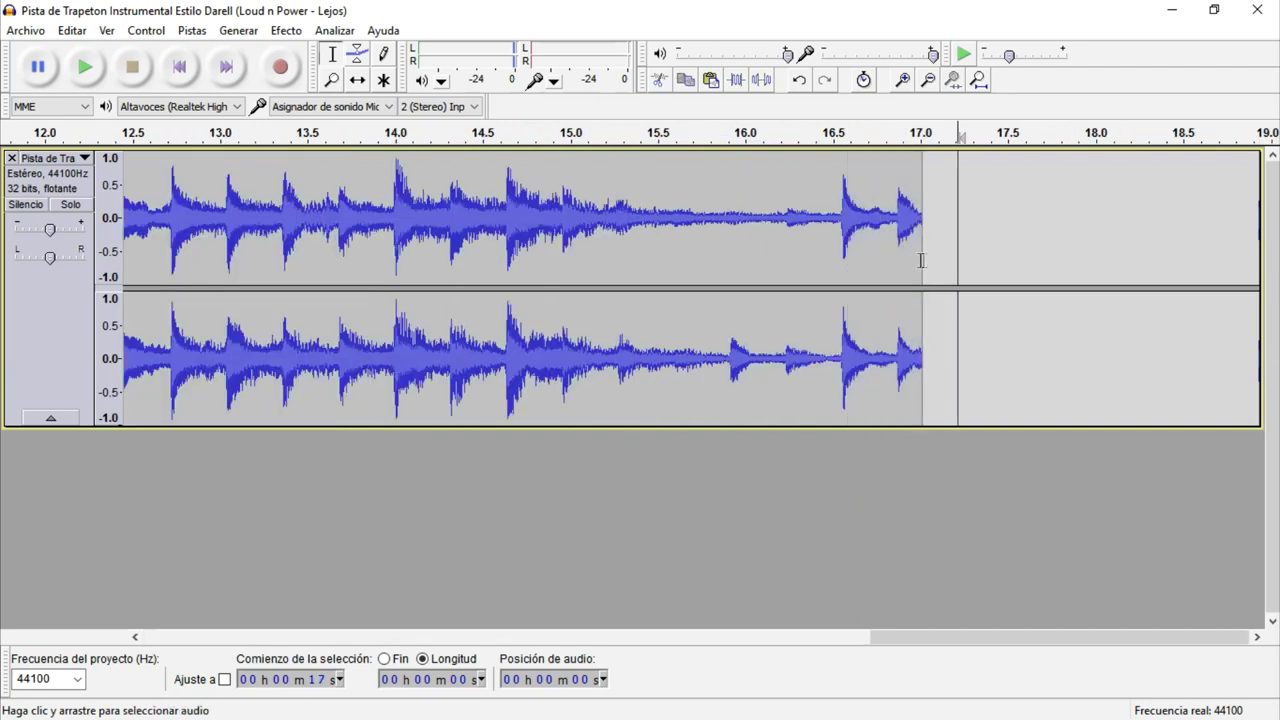
drag(920, 260, 658, 244)
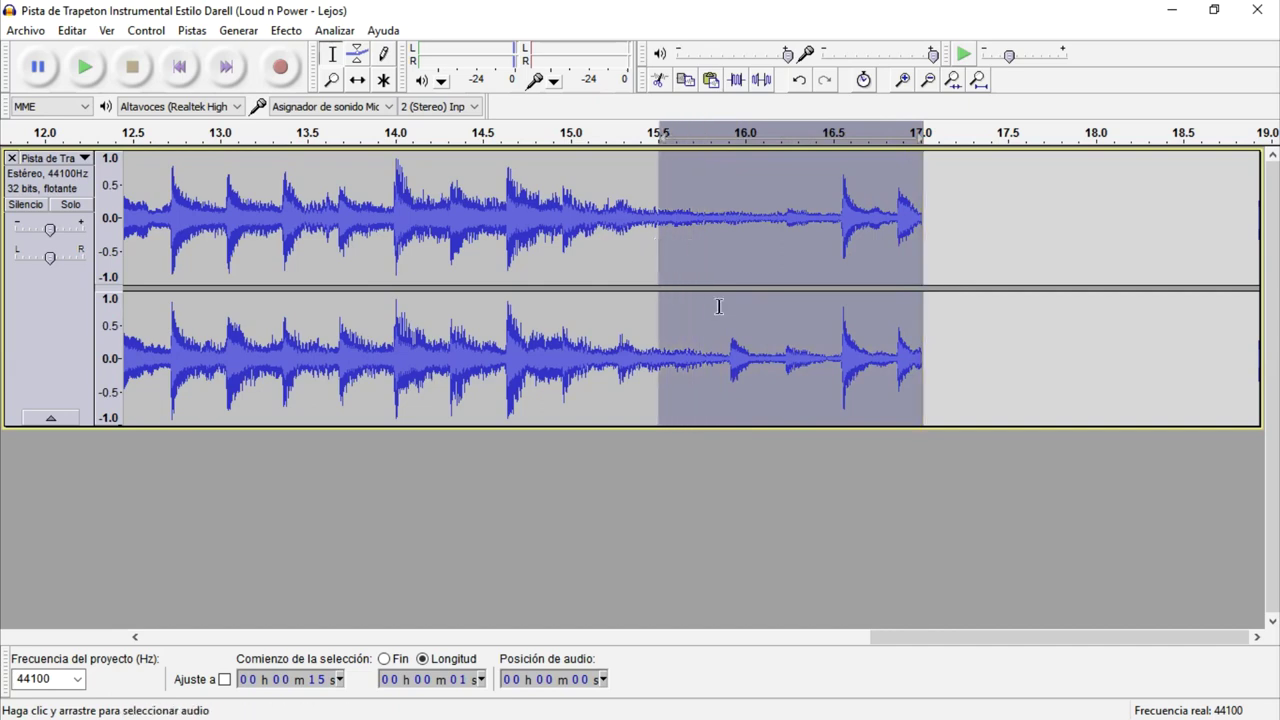
click(286, 30)
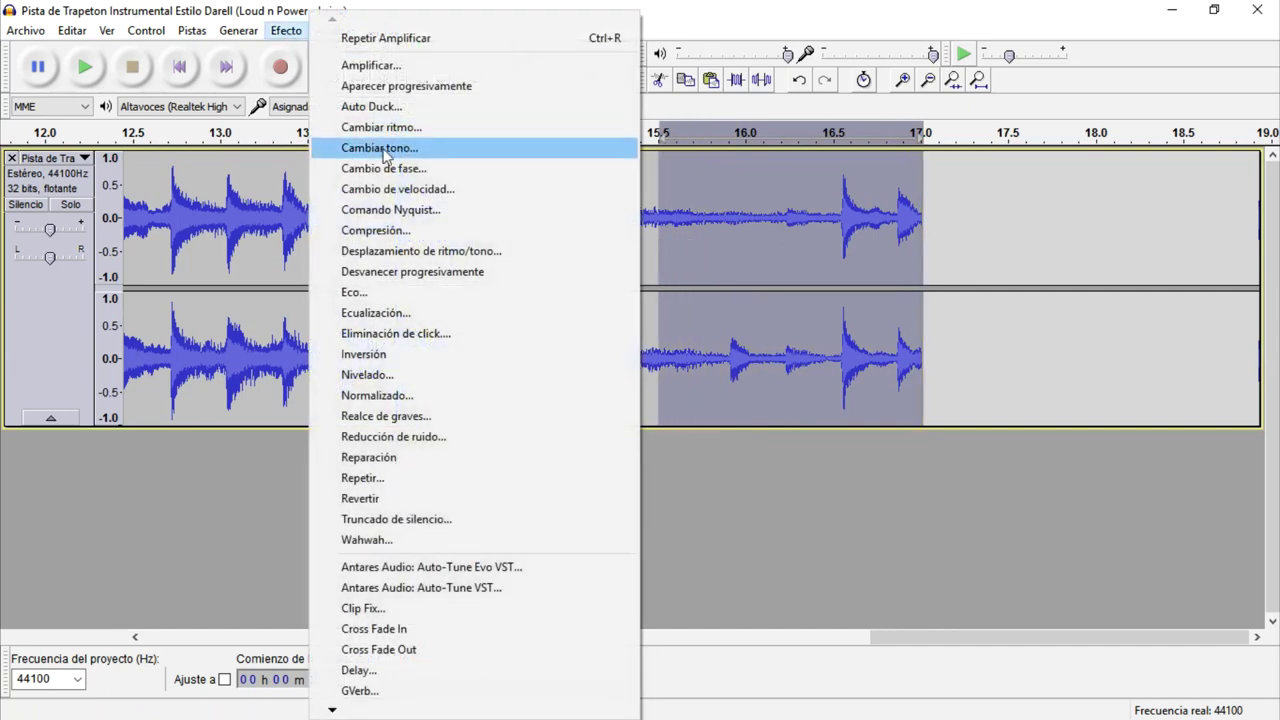
click(447, 276)
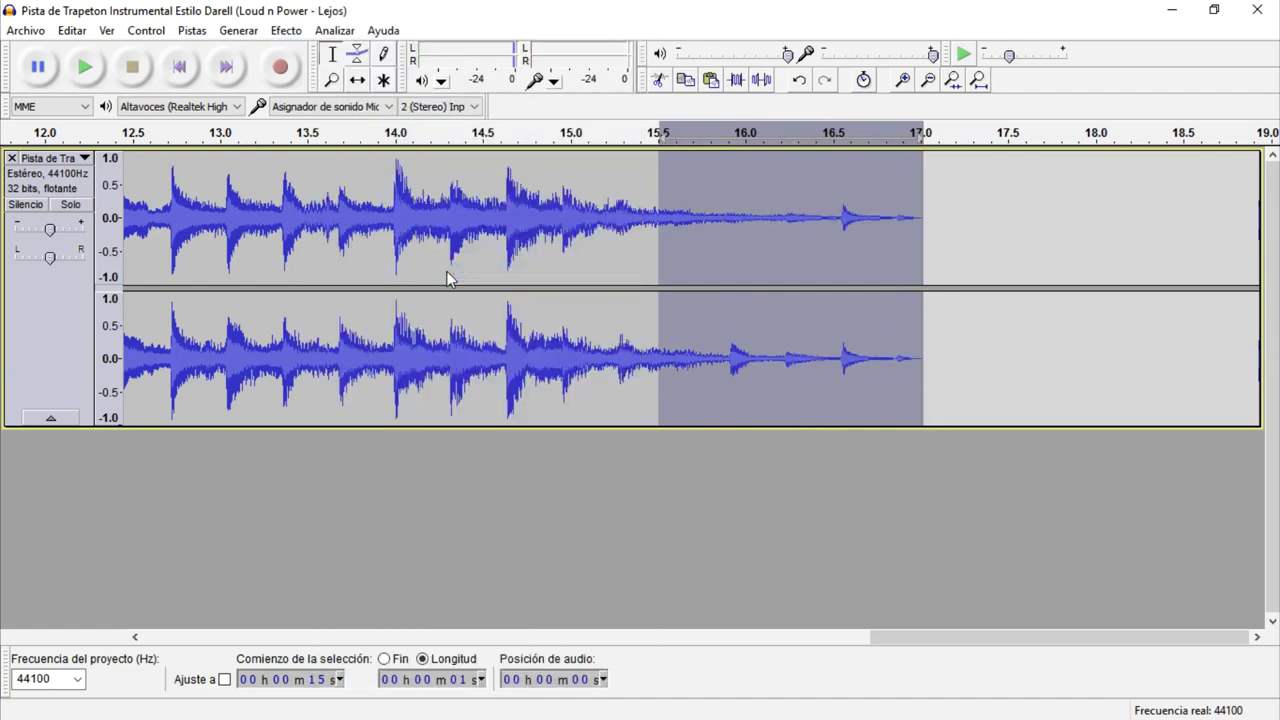
key(ctrl+f)
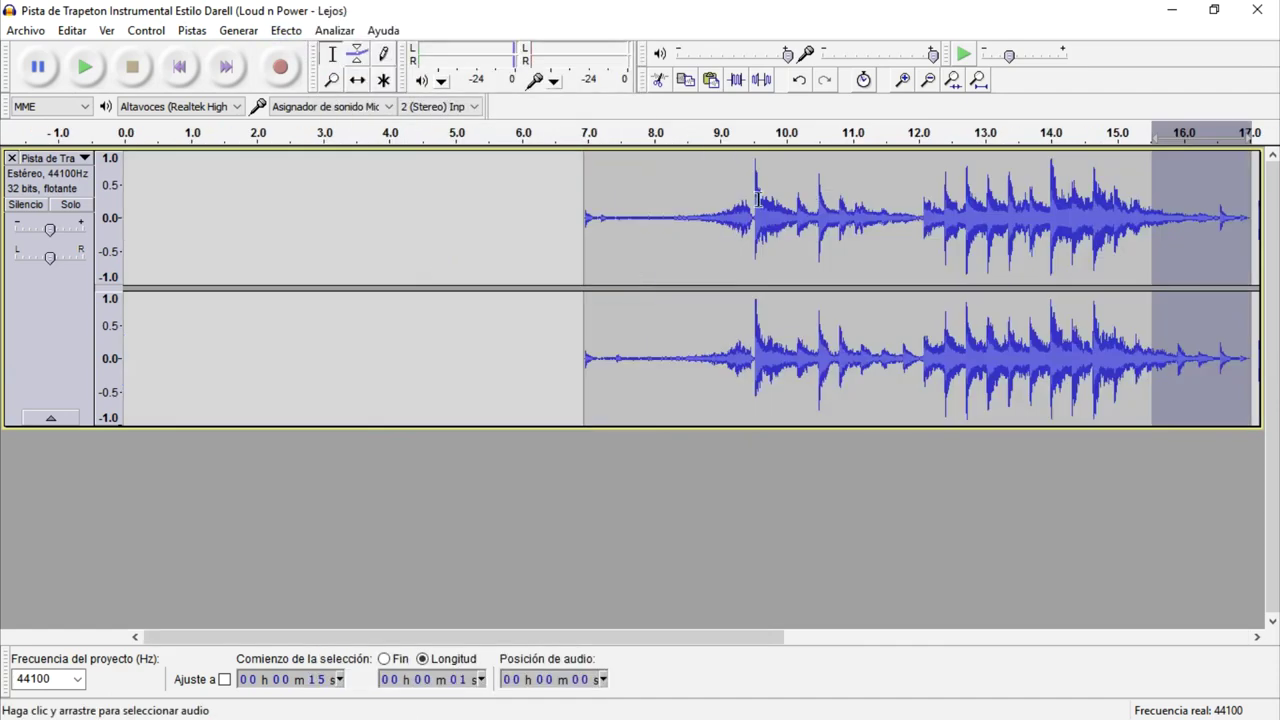
click(585, 218)
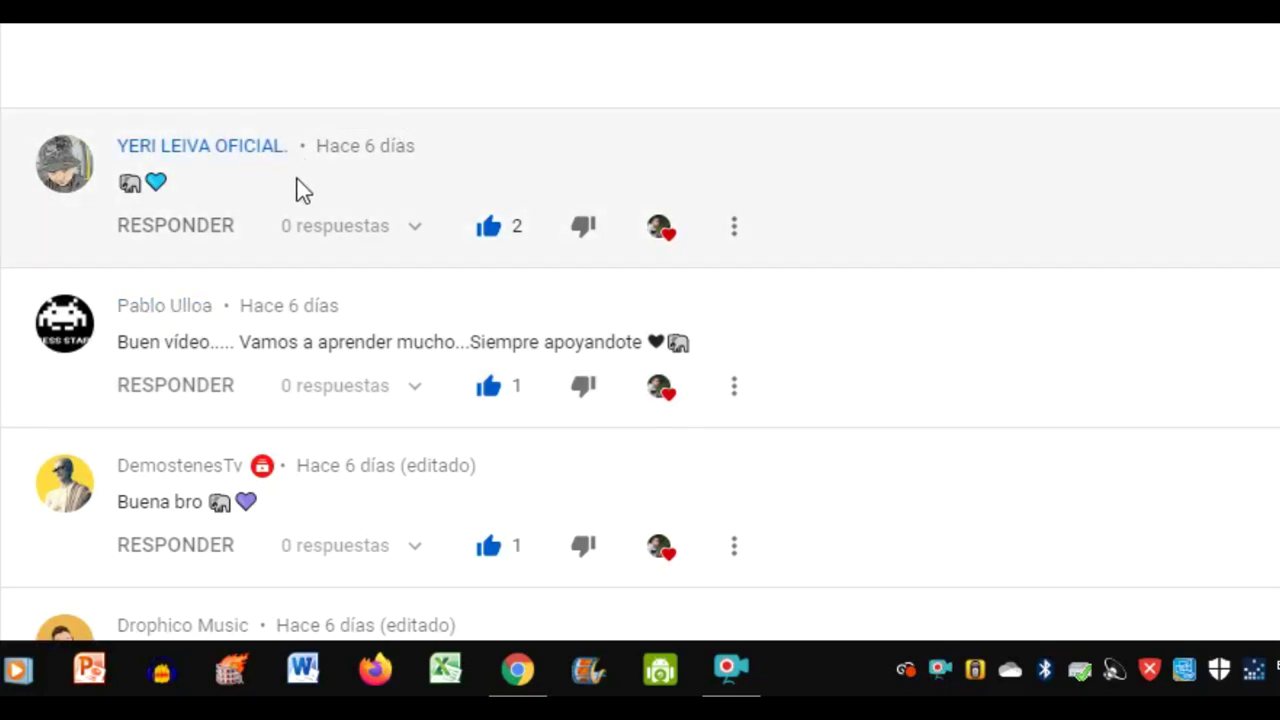
Step: Switch to the video comments in the browser and read through the viewers' heart, elephant and tulip replies
scroll(303, 188, down, 4)
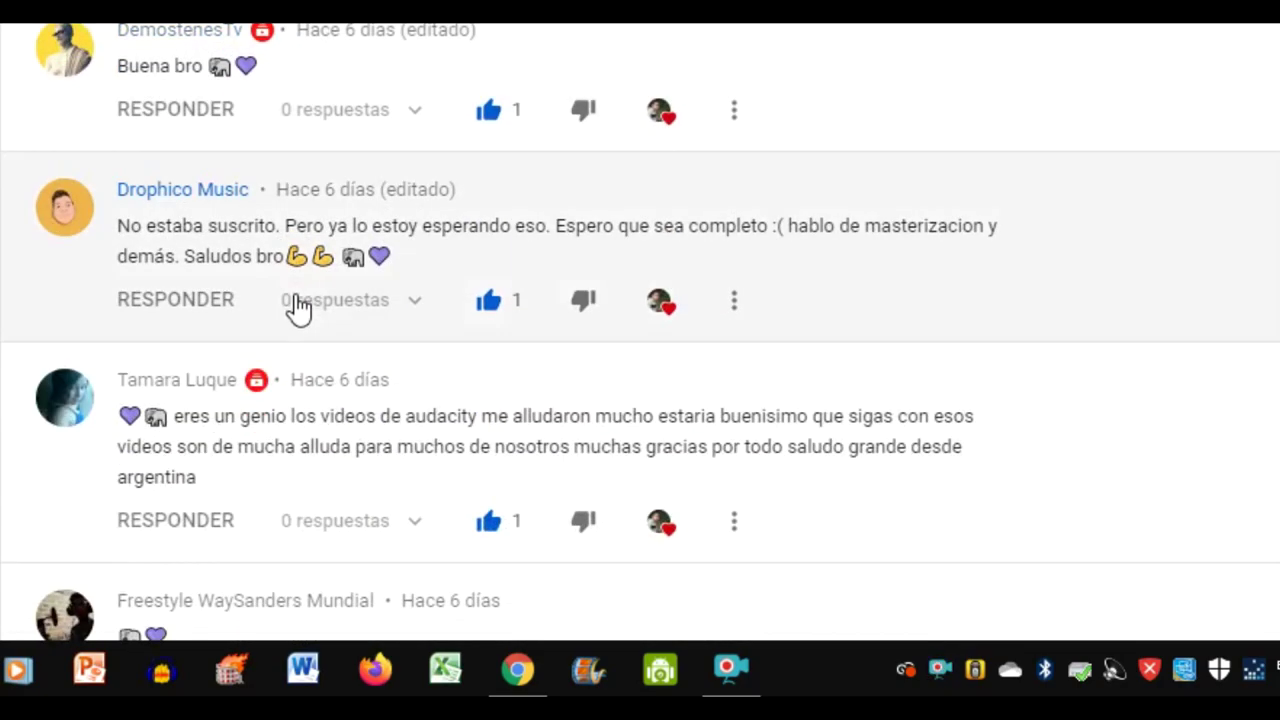
scroll(208, 405, down, 3)
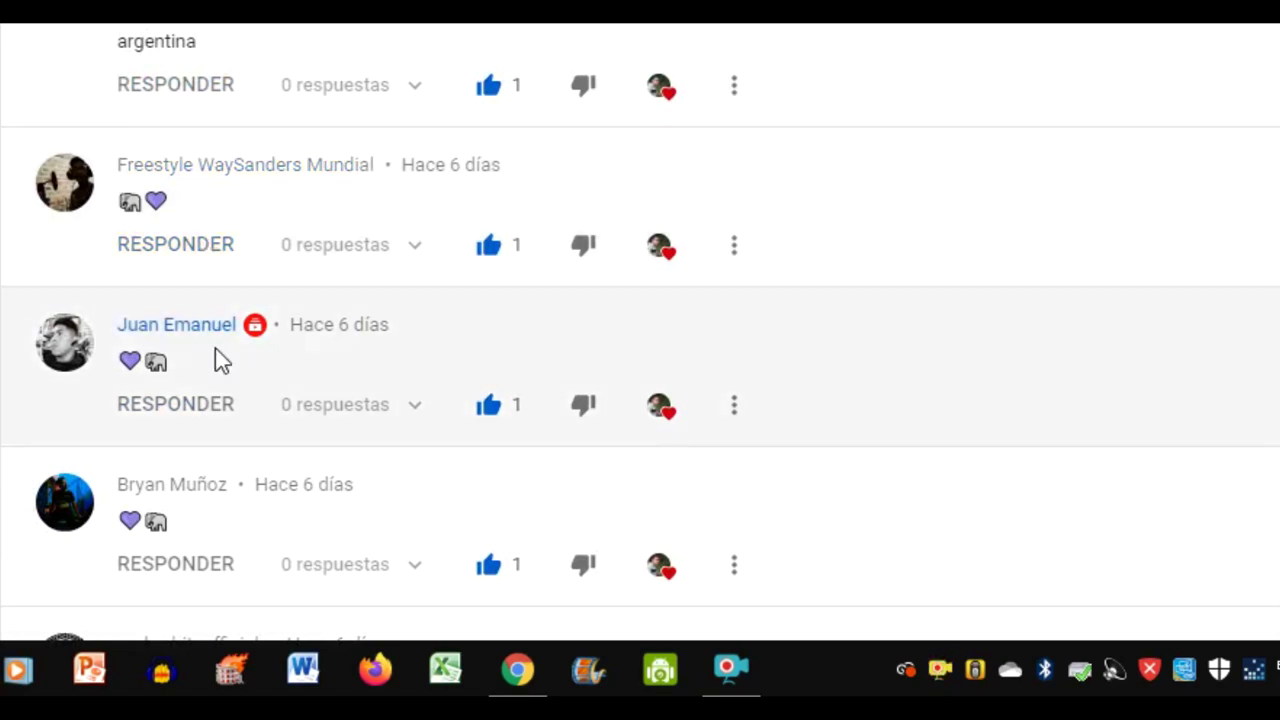
scroll(220, 358, down, 1)
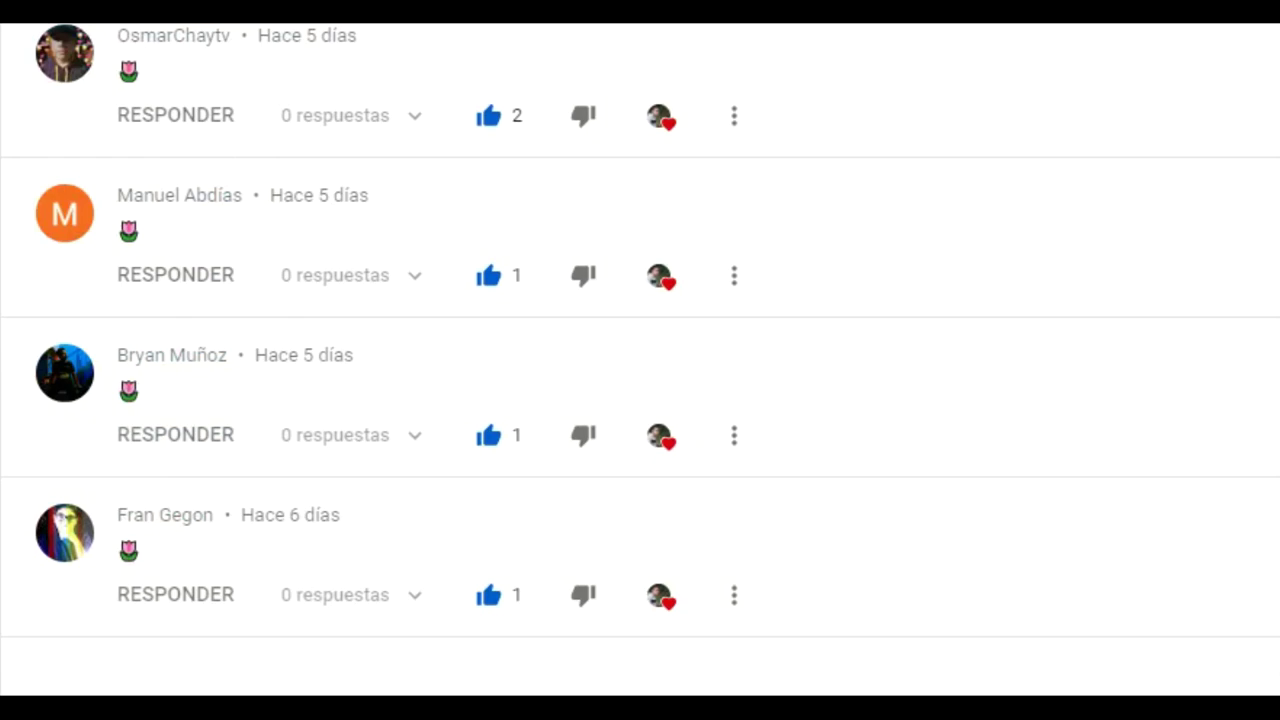
scroll(366, 297, up, 10)
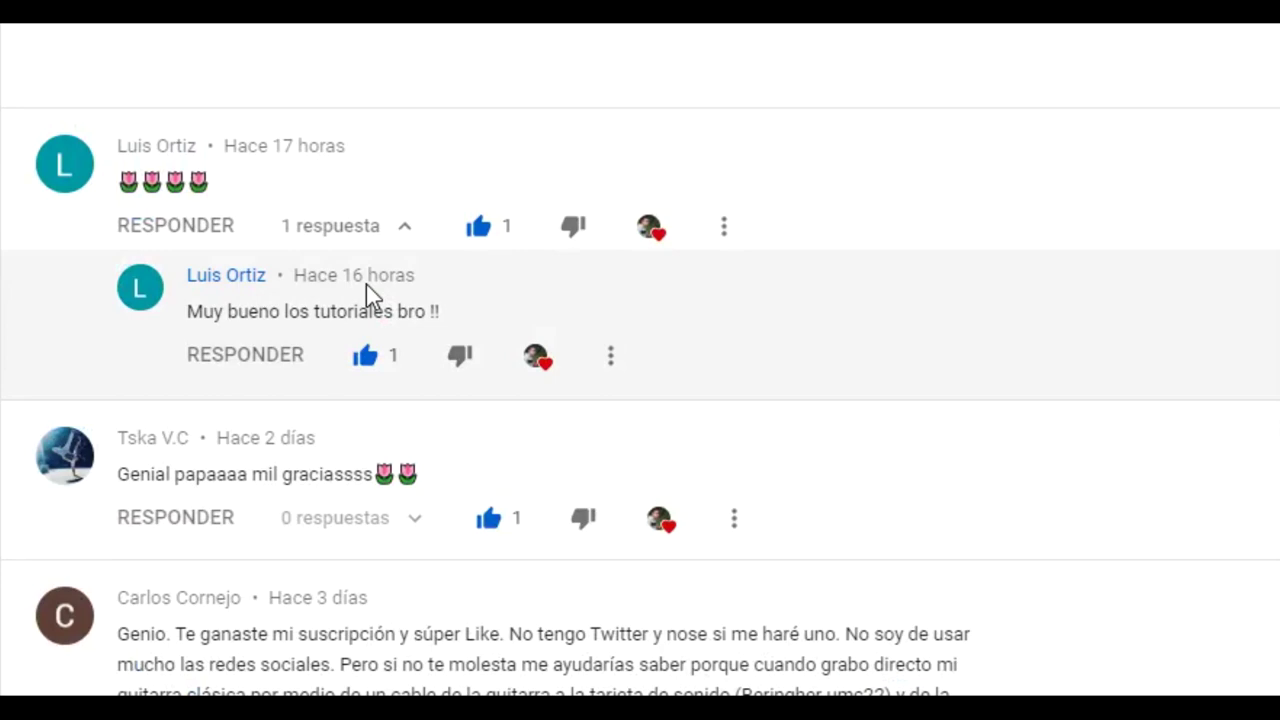
scroll(369, 284, down, 3)
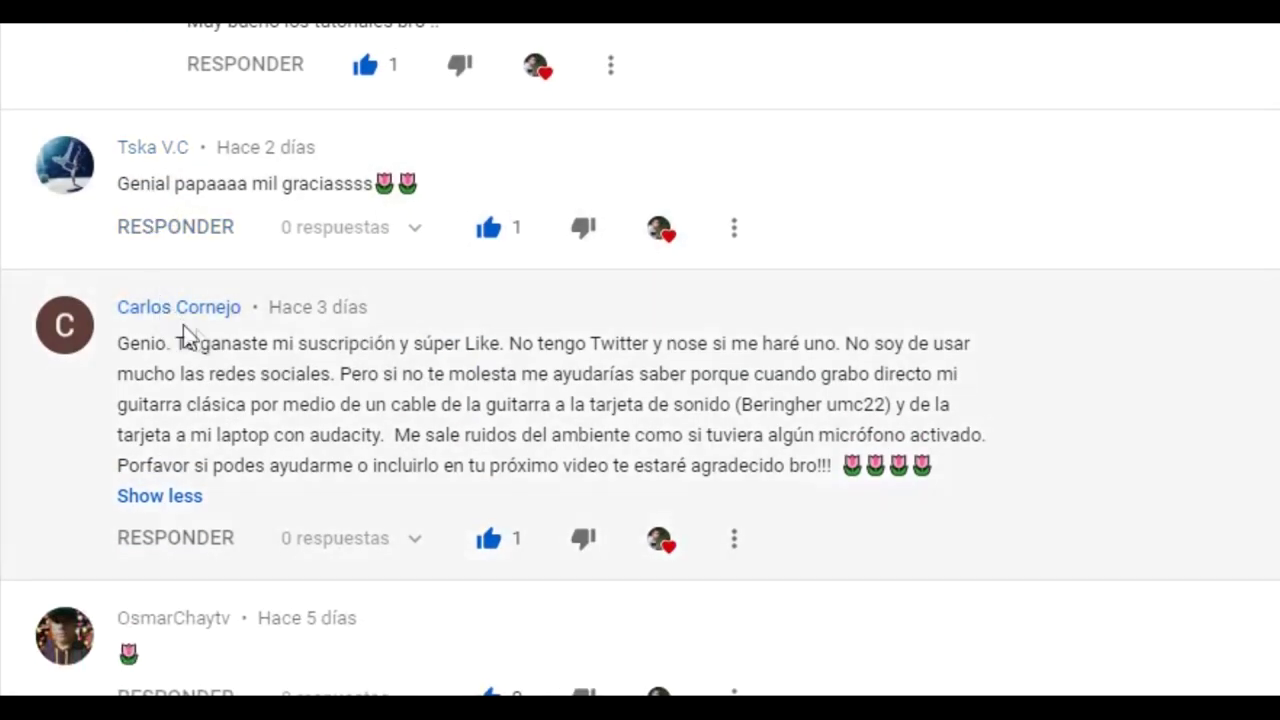
scroll(228, 345, down, 3)
scroll(228, 340, down, 2)
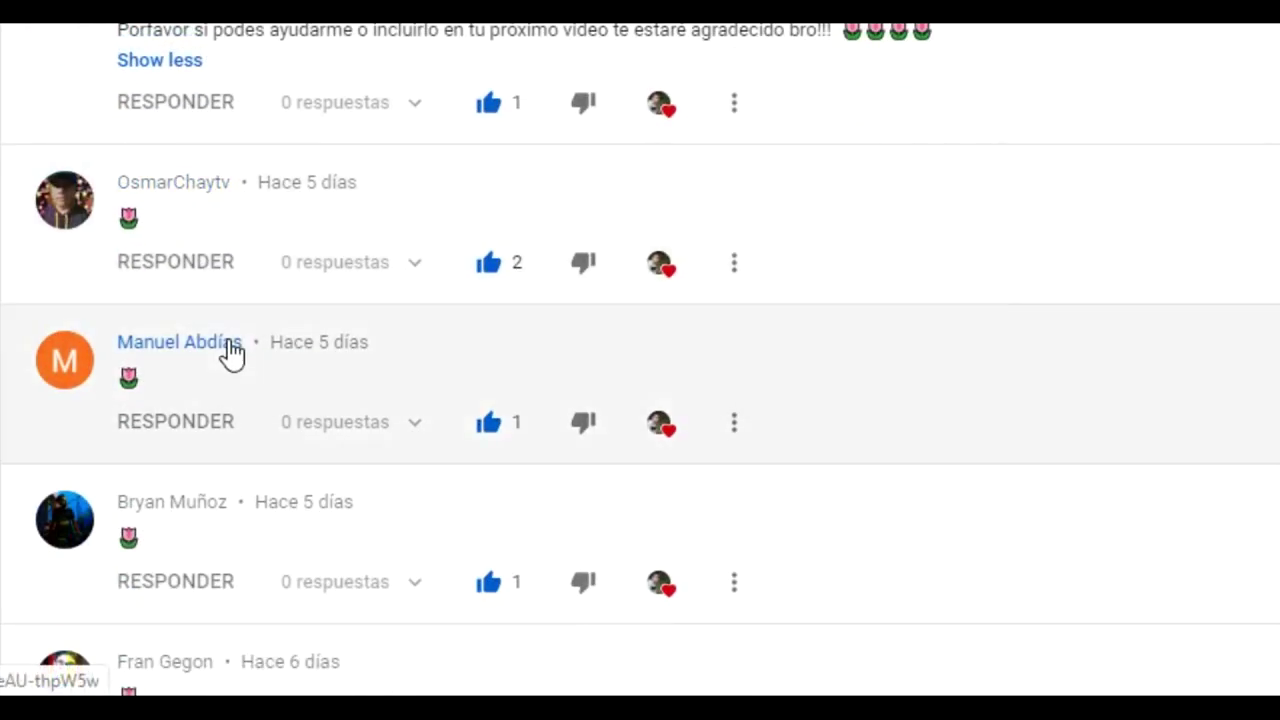
scroll(226, 355, down, 2)
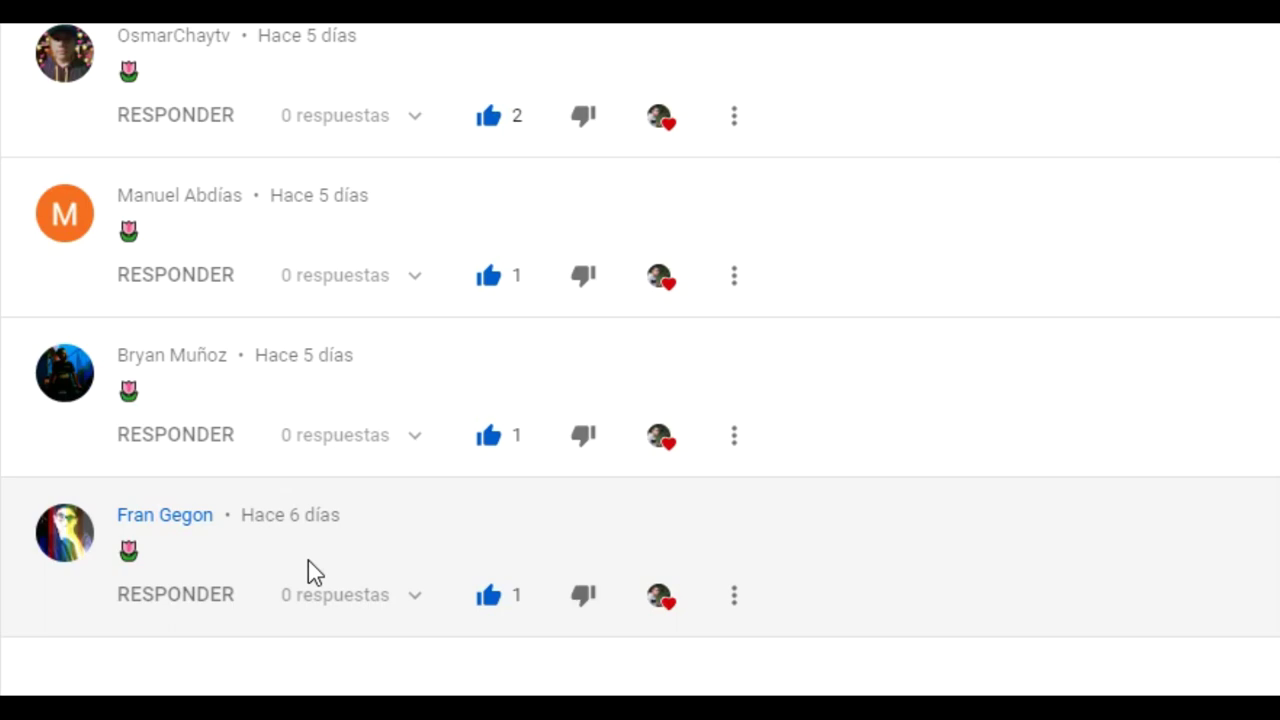
scroll(357, 434, down, 8)
scroll(357, 434, up, 2)
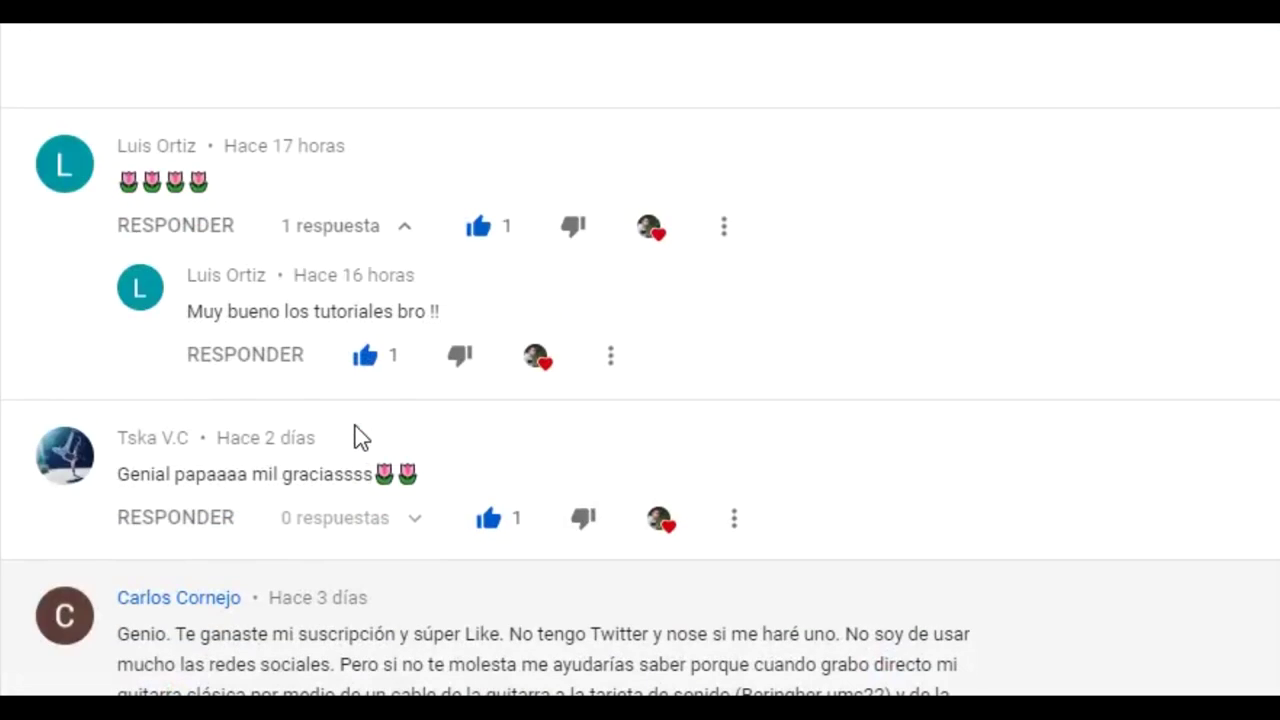